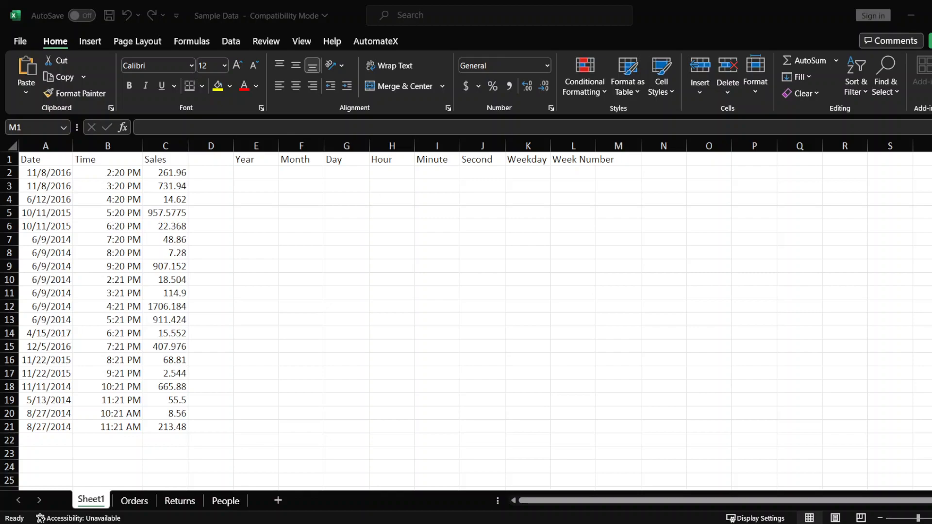
Step: Review the Date, Time and Sales columns and the headers from Year to Week Number
{"action": "left_click", "coordinate": [165, 203]}
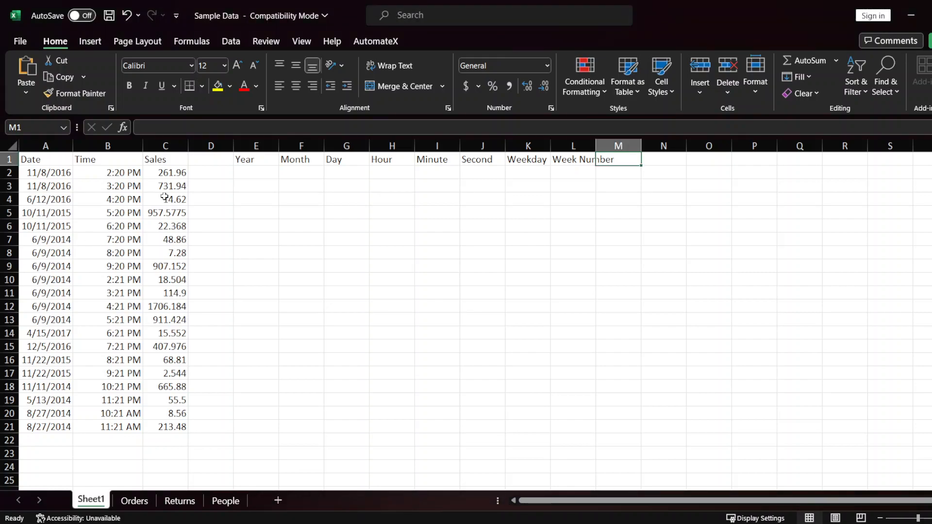
{"action": "left_click", "coordinate": [39, 165]}
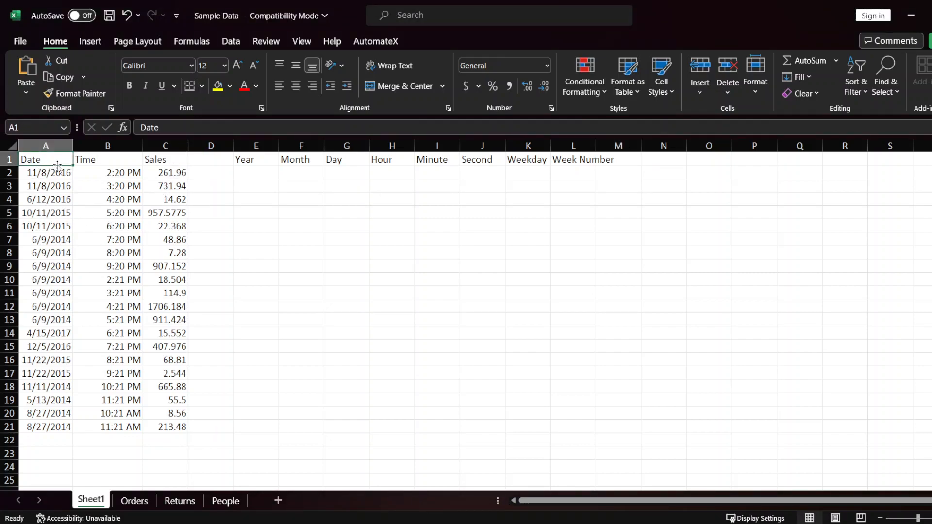
{"action": "left_click", "coordinate": [99, 163]}
{"action": "left_click", "coordinate": [159, 162]}
{"action": "left_click_drag", "start_coordinate": [242, 160], "coordinate": [599, 162]}
{"action": "left_click", "coordinate": [258, 160]}
Step: Extract the year of every date into the Year column by entering =YEAR(A2:A21) in cell E2
{"action": "left_click", "coordinate": [258, 174]}
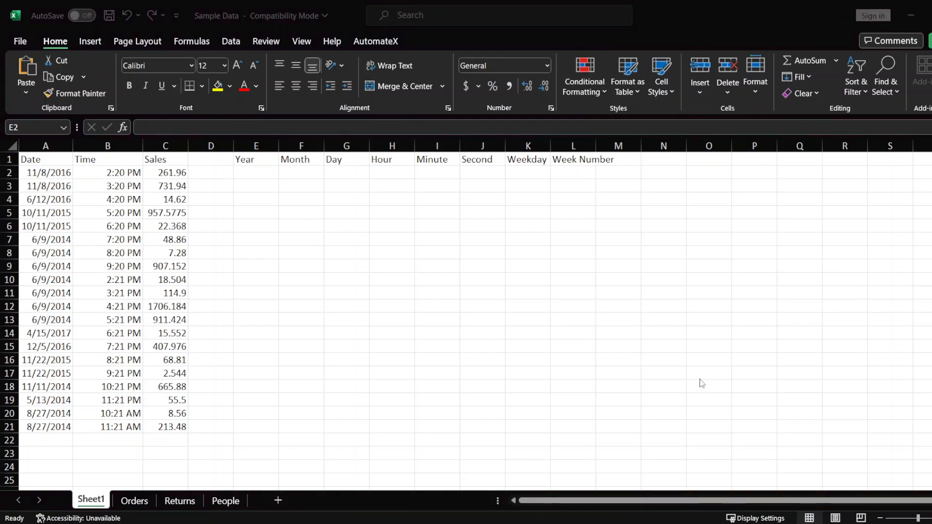
{"action": "left_click", "coordinate": [262, 175]}
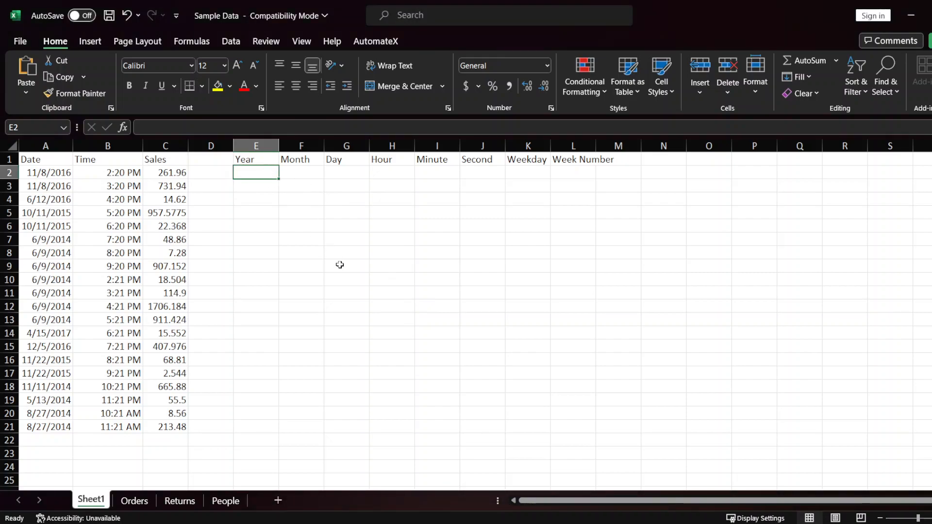
{"action": "type", "text": "="}
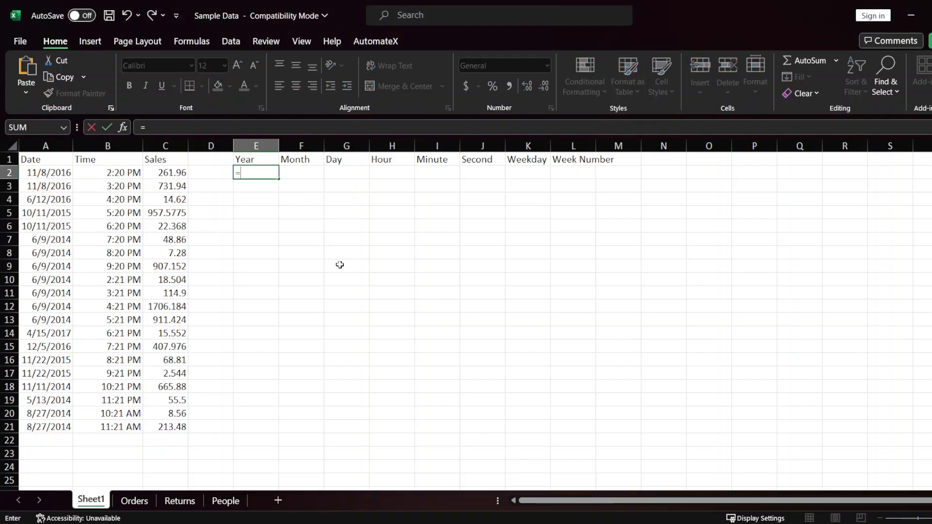
{"action": "type", "text": "YEA"}
{"action": "key", "text": "Tab"}
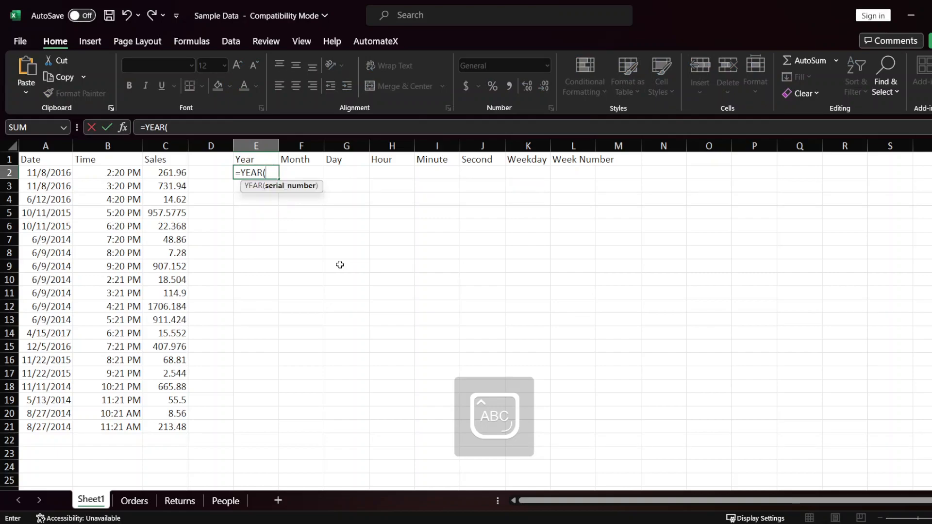
{"action": "key", "text": "Left"}
{"action": "key", "text": "Left"}
{"action": "key", "text": "Left"}
{"action": "key", "text": "Left"}
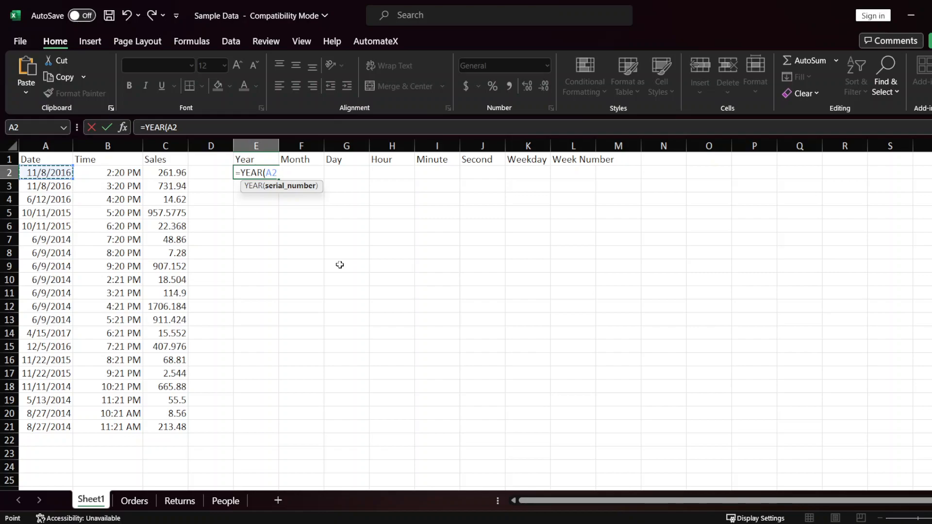
{"action": "key", "text": "ctrl+shift+Down"}
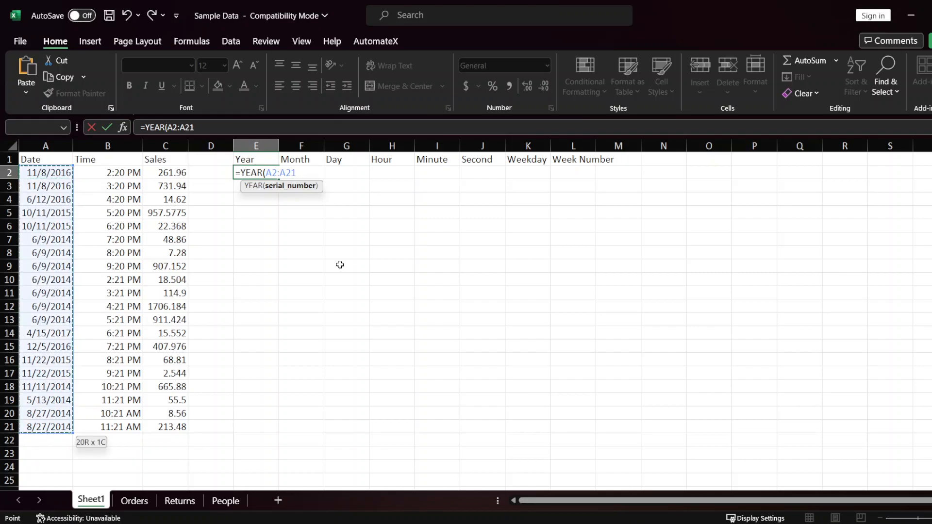
{"action": "type", "text": ")"}
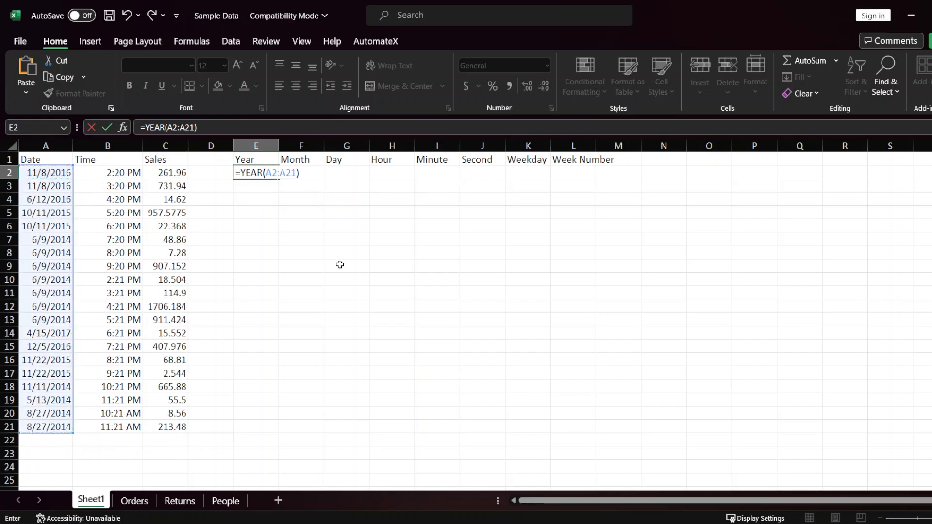
{"action": "key", "text": "Return"}
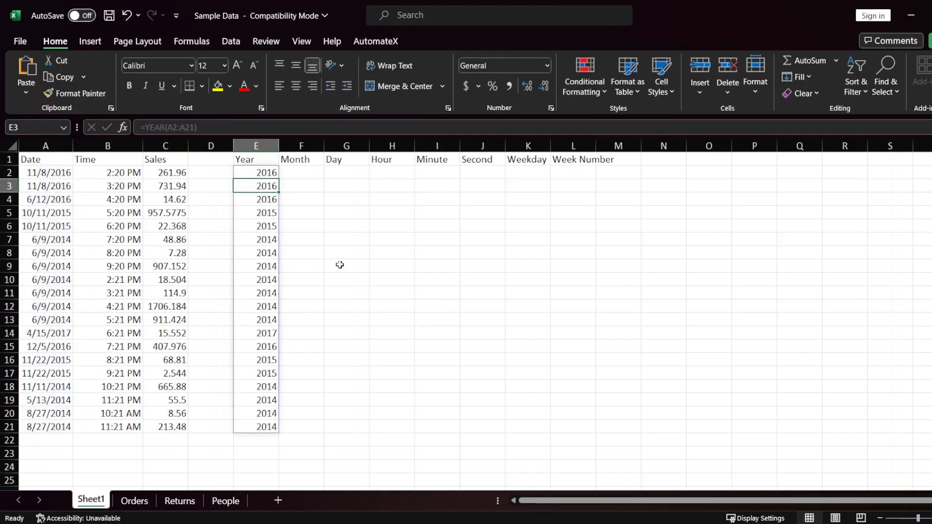
Step: Compare the first Year result in E2 with the source date in A2
{"action": "key", "text": "Up"}
{"action": "key", "text": "Left"}
{"action": "key", "text": "Left"}
{"action": "key", "text": "Left"}
{"action": "key", "text": "Left"}
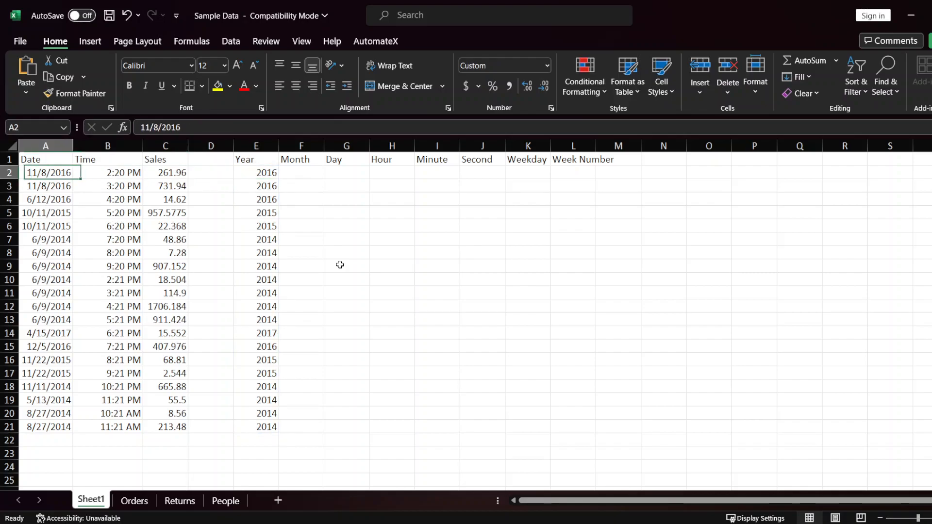
{"action": "key", "text": "Right"}
{"action": "key", "text": "Right"}
{"action": "key", "text": "Right"}
{"action": "key", "text": "Right"}
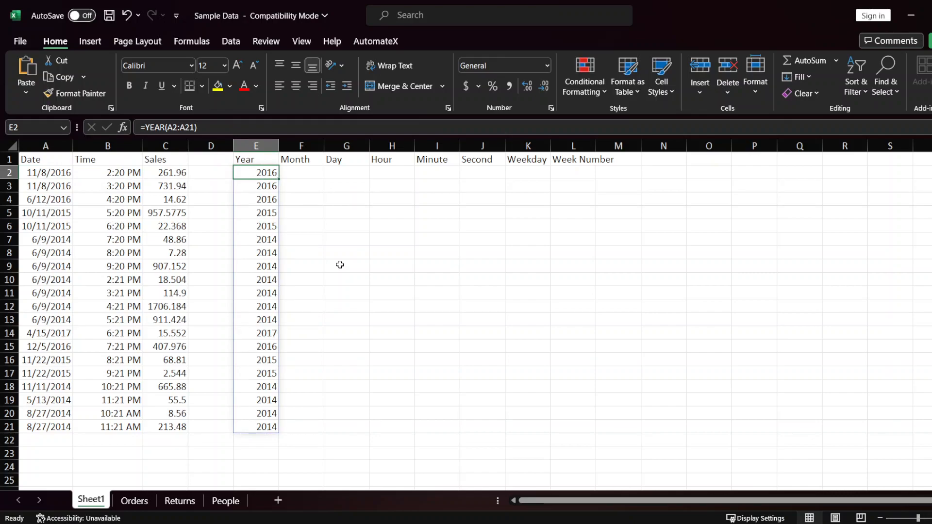
Step: Extract the month of every date into the Month column by entering =MONTH(A2:A21) in cell F2
{"action": "key", "text": "Right"}
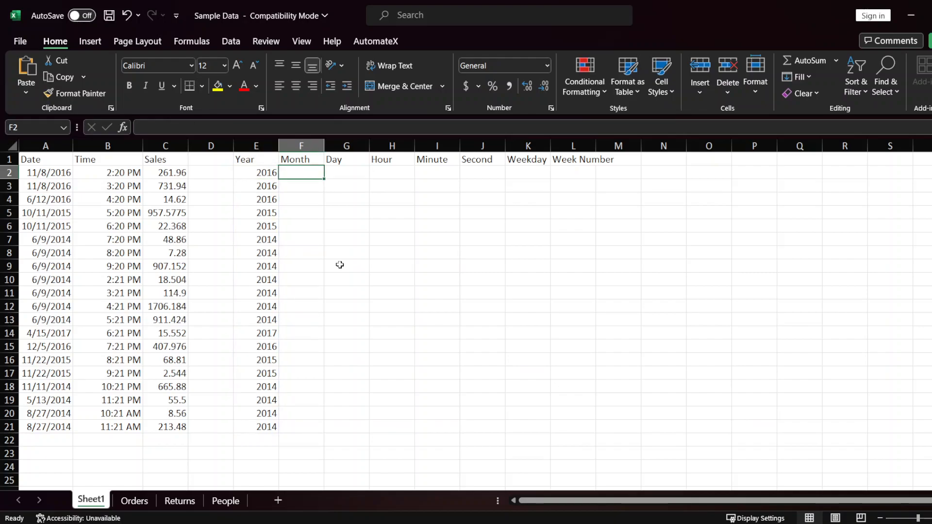
{"action": "type", "text": "=MONT"}
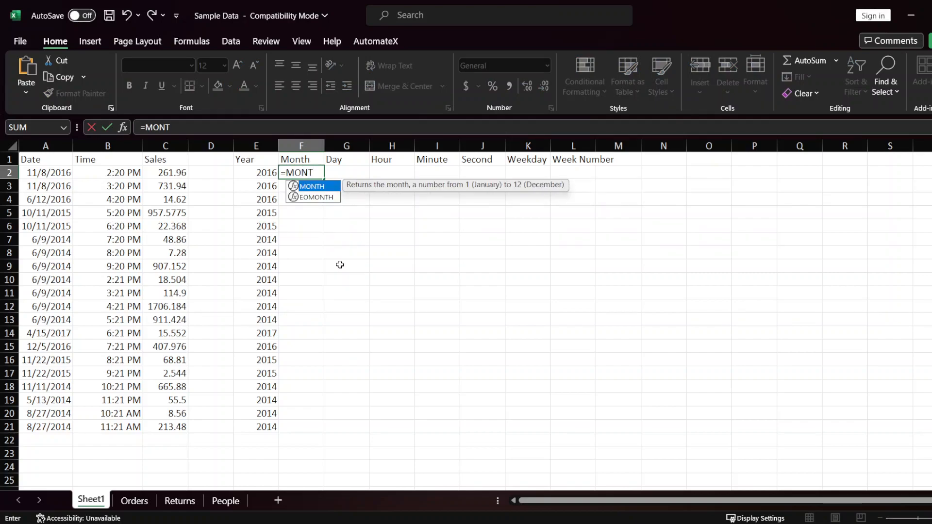
{"action": "key", "text": "Tab"}
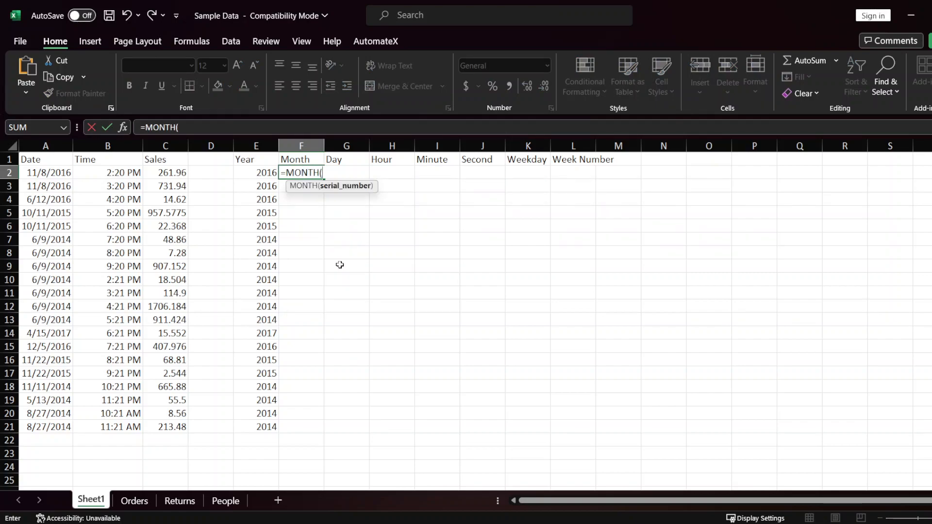
{"action": "key", "text": "Left"}
{"action": "key", "text": "Left"}
{"action": "key", "text": "Left"}
{"action": "key", "text": "Left"}
{"action": "key", "text": "Left"}
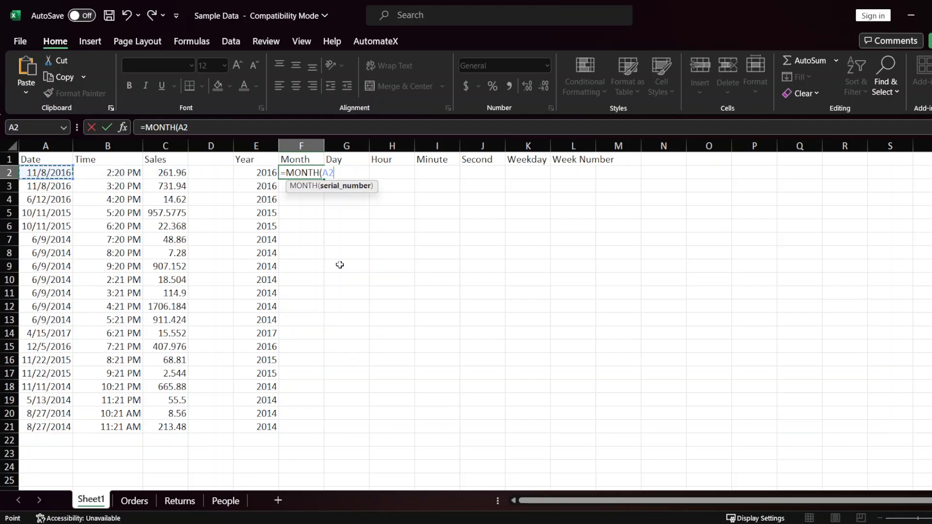
{"action": "key", "text": "ctrl+shift+Down"}
{"action": "type", "text": ")"}
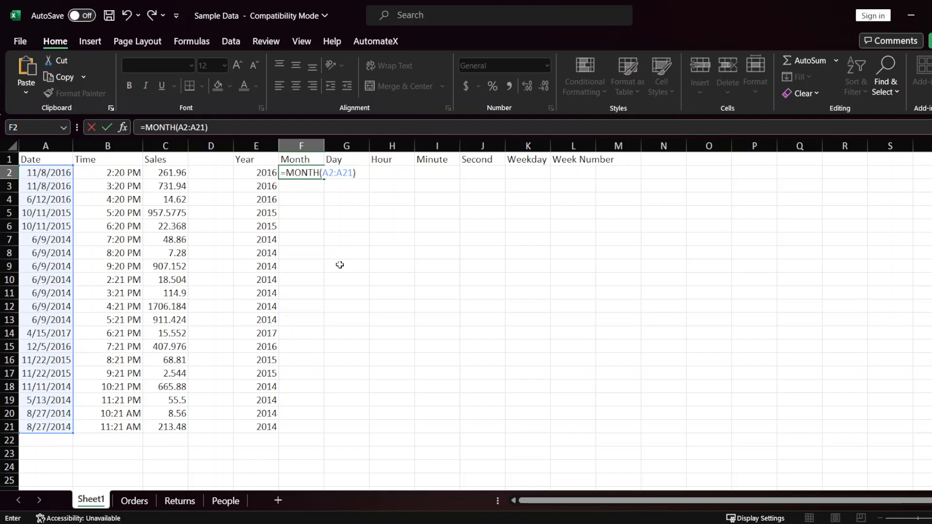
{"action": "key", "text": "Return"}
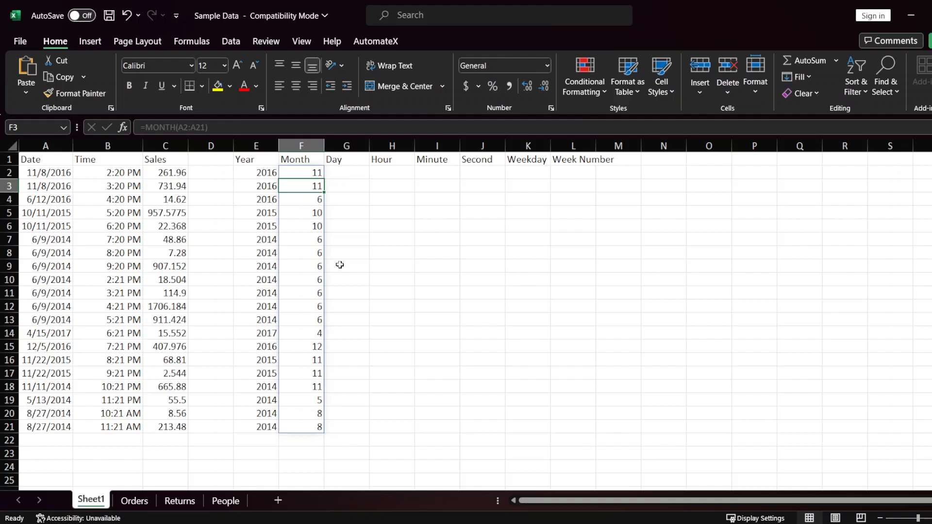
{"action": "key", "text": "Up"}
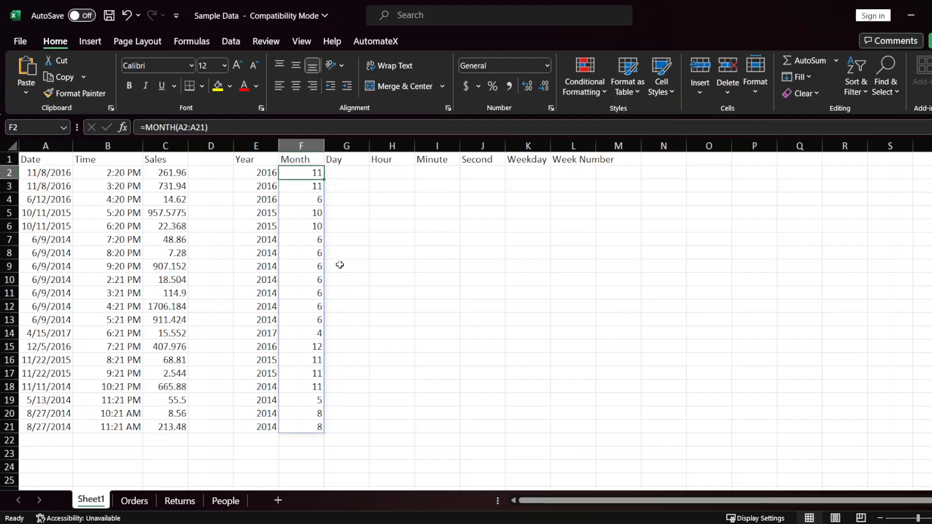
{"action": "key", "text": "Right"}
{"action": "key", "text": "Left"}
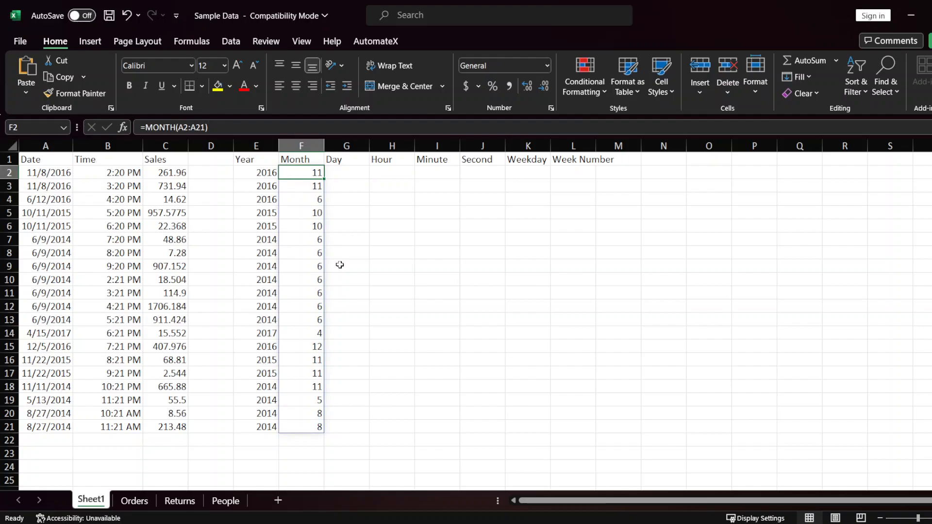
Step: Extract the day of every date into the Day column by entering =DAY(A2:A21) in cell G2
{"action": "key", "text": "Right"}
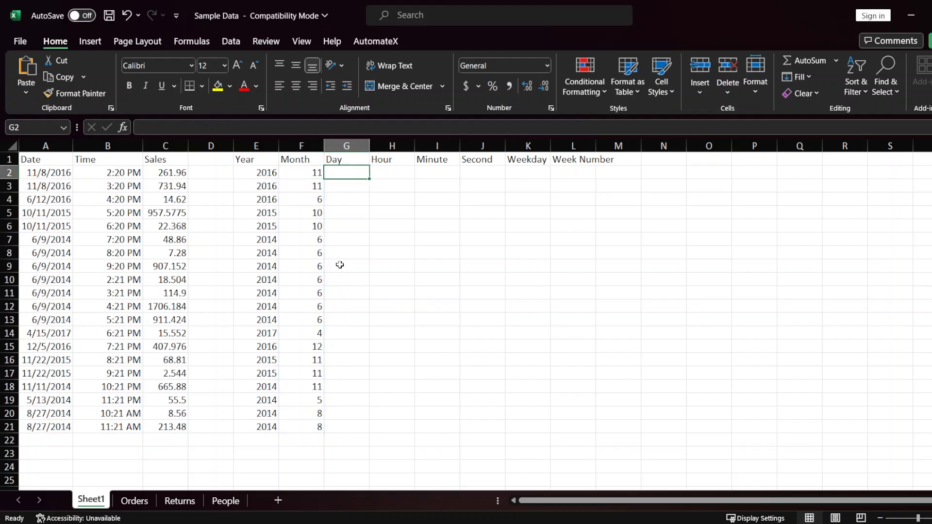
{"action": "type", "text": "=DAY"}
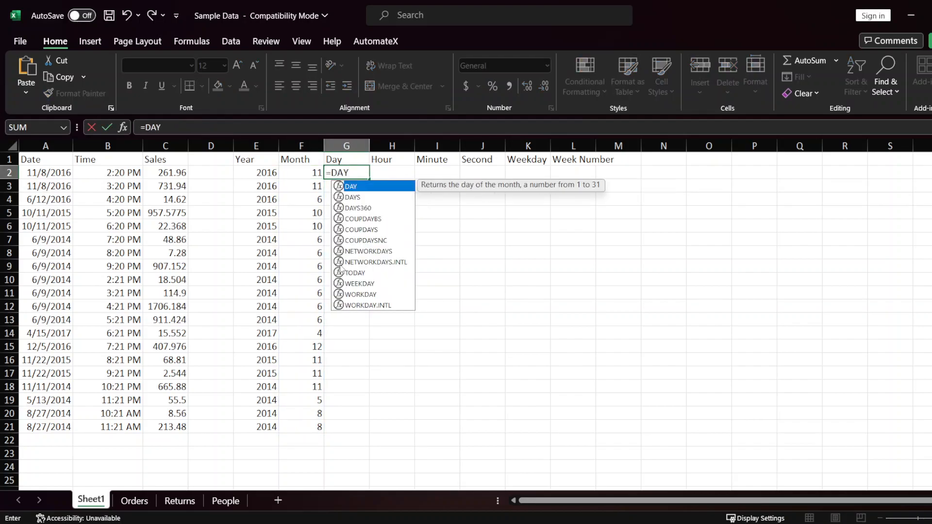
{"action": "type", "text": "("}
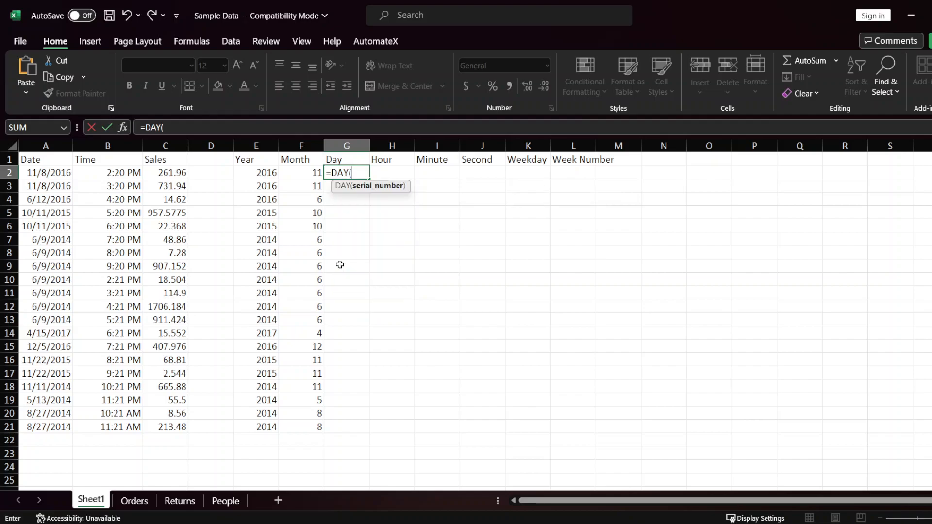
{"action": "key", "text": "Left"}
{"action": "key", "text": "Left"}
{"action": "key", "text": "Left"}
{"action": "key", "text": "Left"}
{"action": "key", "text": "Left"}
{"action": "key", "text": "Left"}
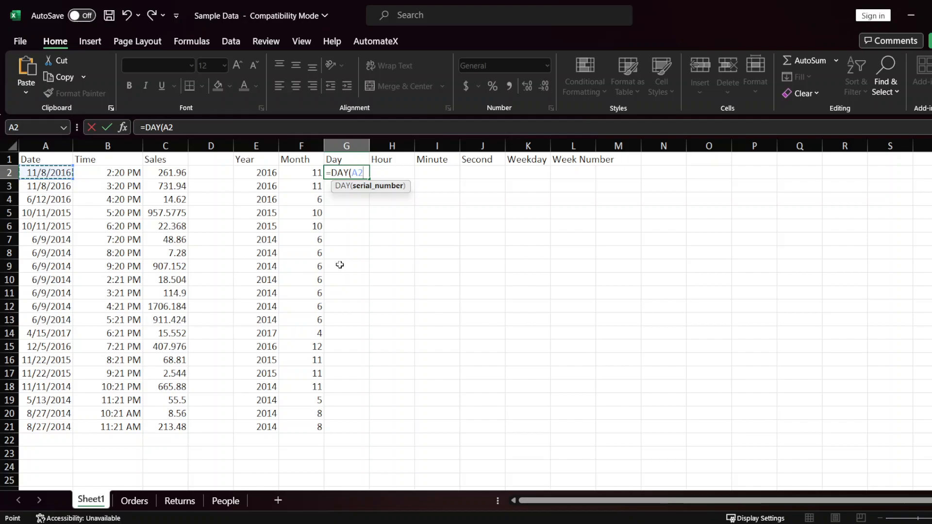
{"action": "key", "text": "ctrl+shift+Down"}
{"action": "type", "text": ")"}
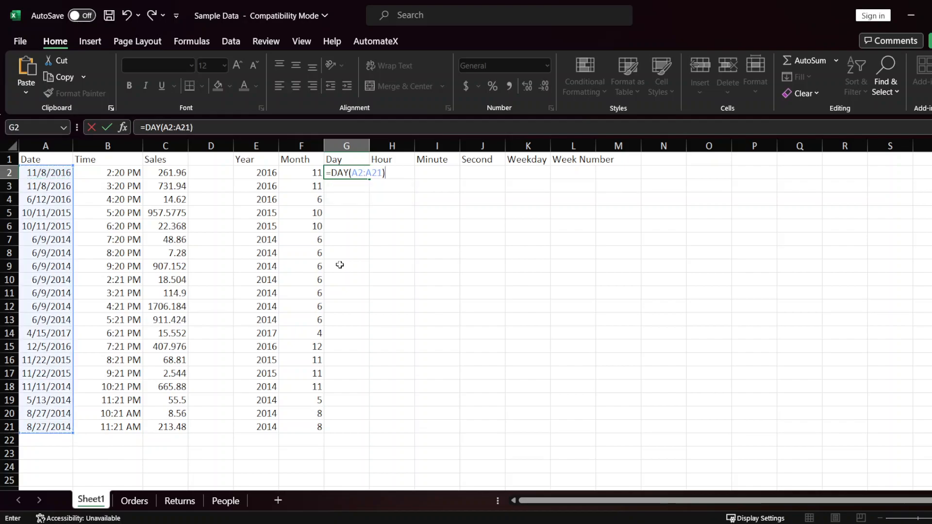
{"action": "key", "text": "Return"}
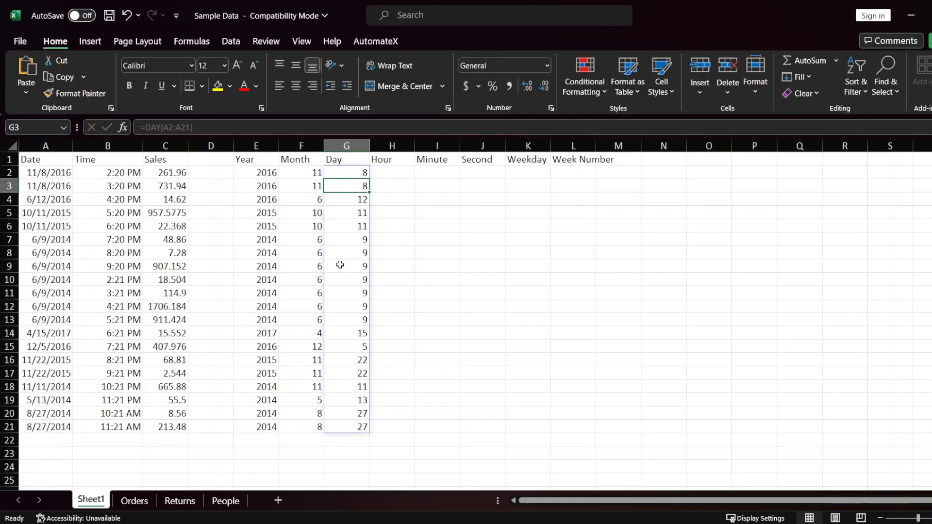
Step: Check the Year, Month and Day results against the source dates, in particular row 2 and rows 5 and 6
{"action": "key", "text": "Up"}
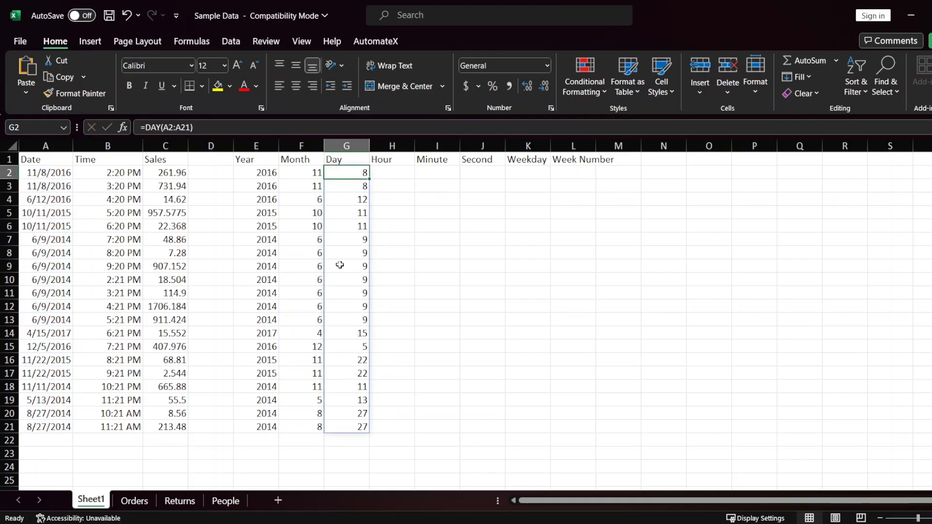
{"action": "key", "text": "Right"}
{"action": "key", "text": "Left"}
{"action": "key", "text": "Left"}
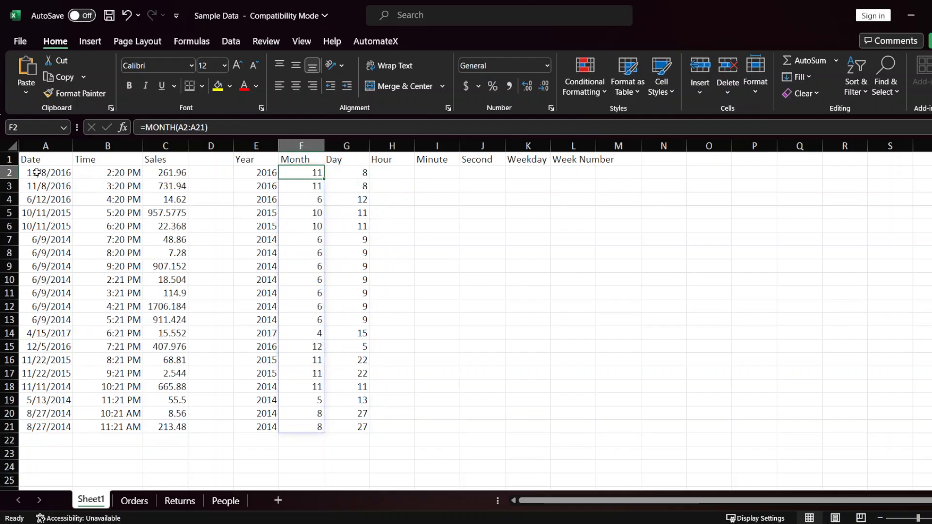
{"action": "left_click", "coordinate": [344, 172]}
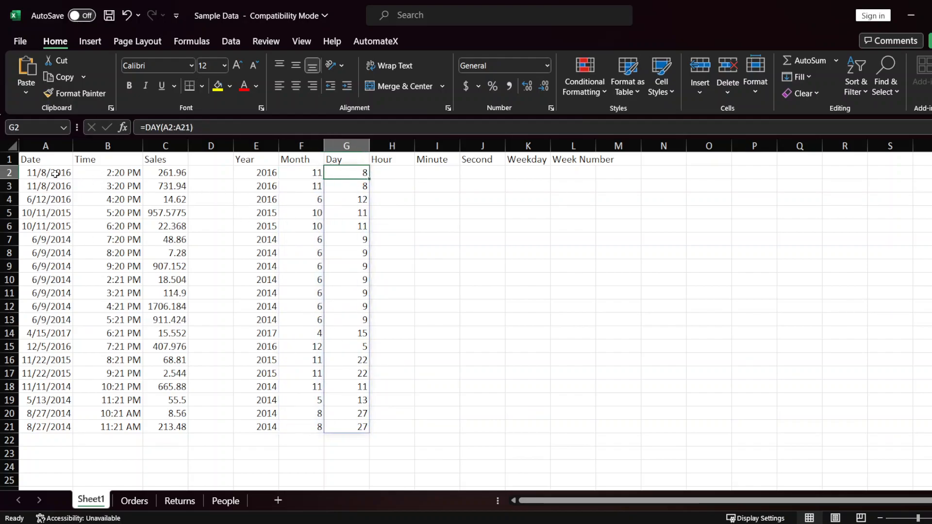
{"action": "left_click", "coordinate": [273, 176]}
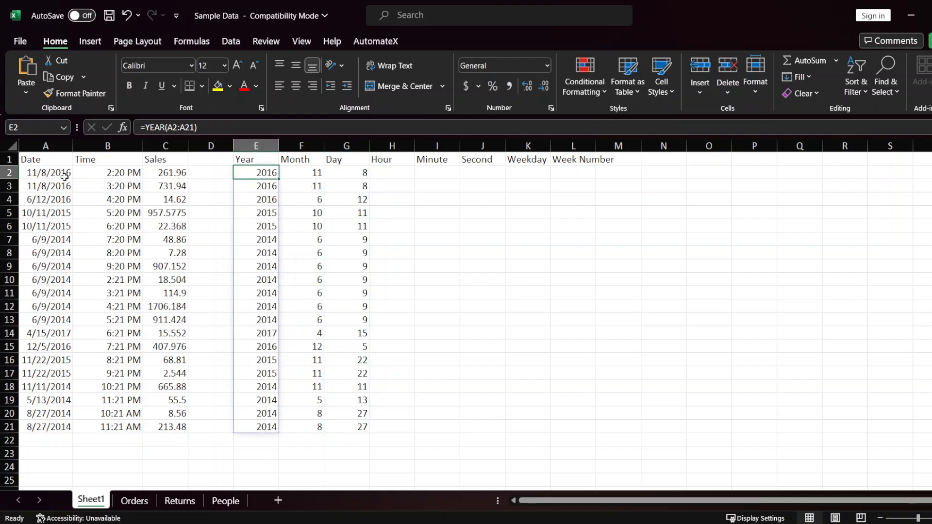
{"action": "mouse_move", "coordinate": [43, 213]}
{"action": "left_mouse_down"}
{"action": "mouse_move", "coordinate": [381, 228]}
{"action": "mouse_move", "coordinate": [367, 227]}
{"action": "left_mouse_up"}
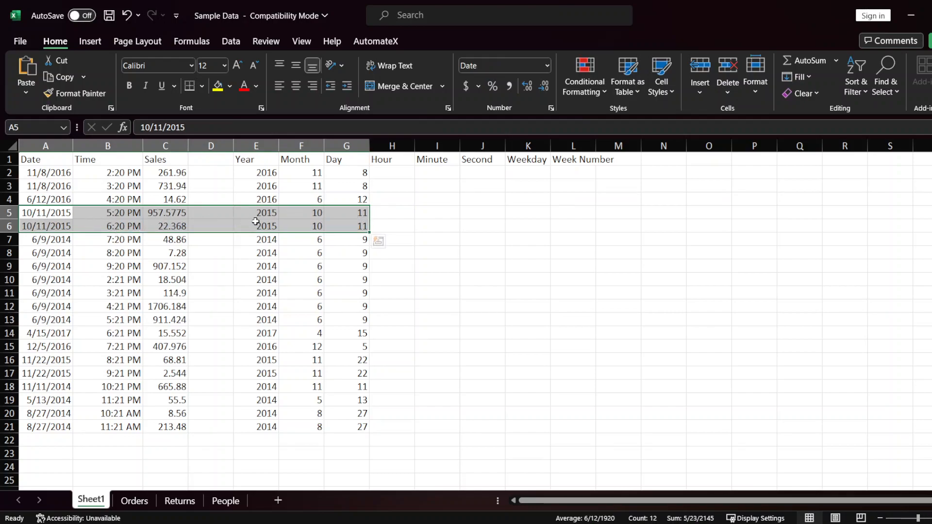
{"action": "left_click_drag", "start_coordinate": [261, 211], "coordinate": [265, 224]}
{"action": "left_click", "coordinate": [302, 214]}
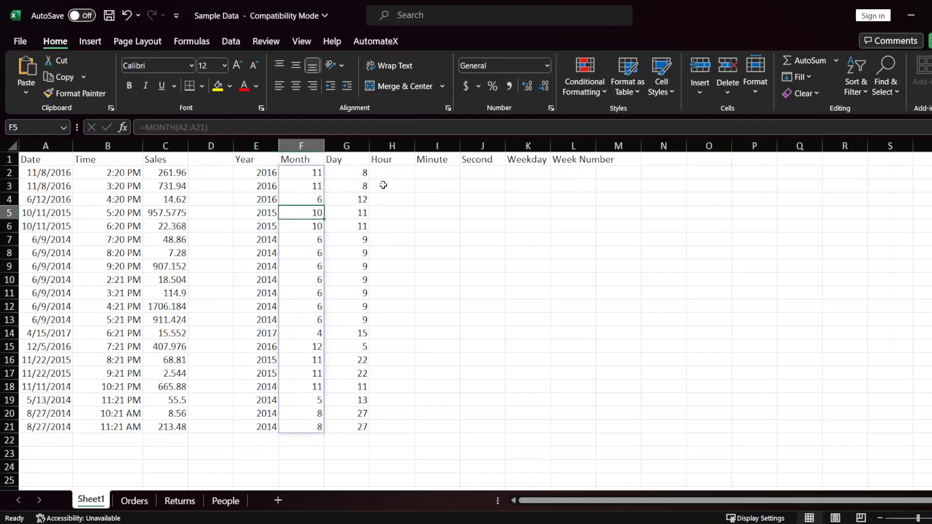
{"action": "left_click", "coordinate": [390, 163]}
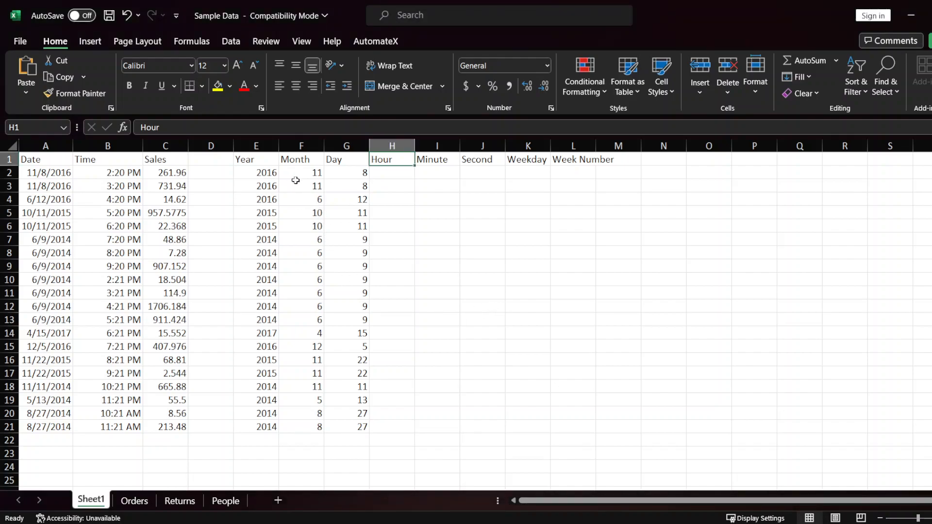
{"action": "key", "text": "Left"}
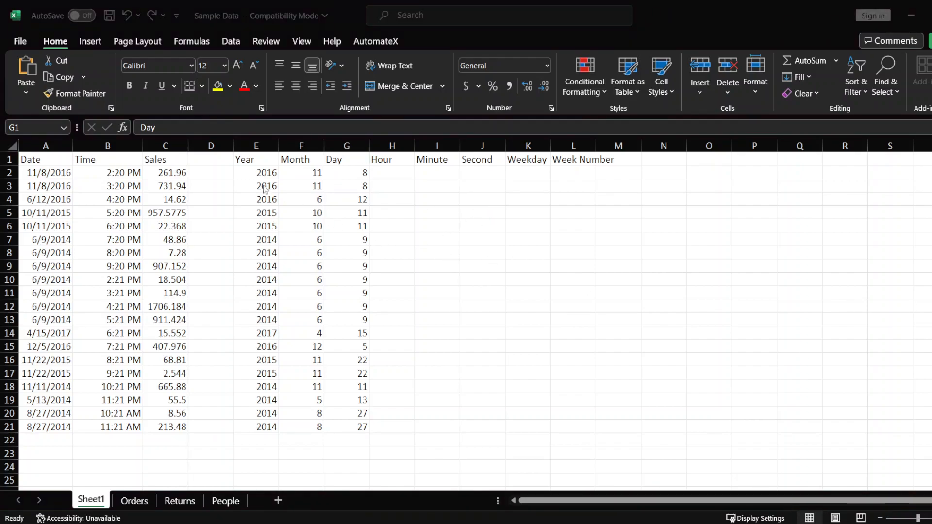
{"action": "left_click", "coordinate": [272, 146]}
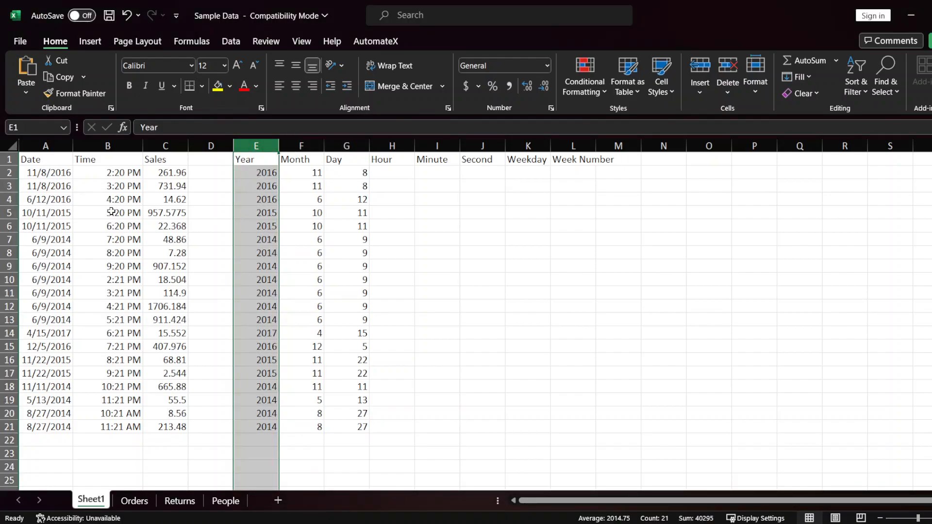
Step: Review the filled Month and Day columns and the formula behind the first Day result in G2
{"action": "left_click", "coordinate": [300, 146]}
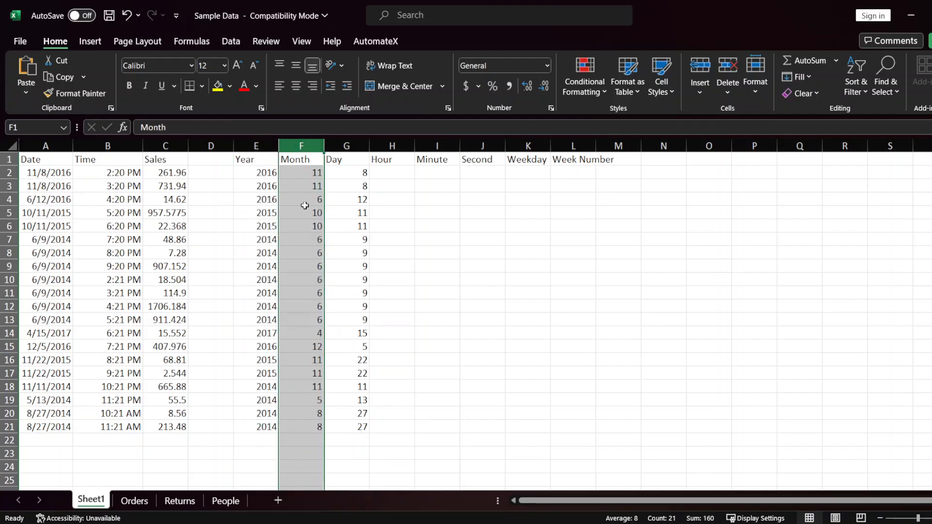
{"action": "left_click", "coordinate": [346, 146]}
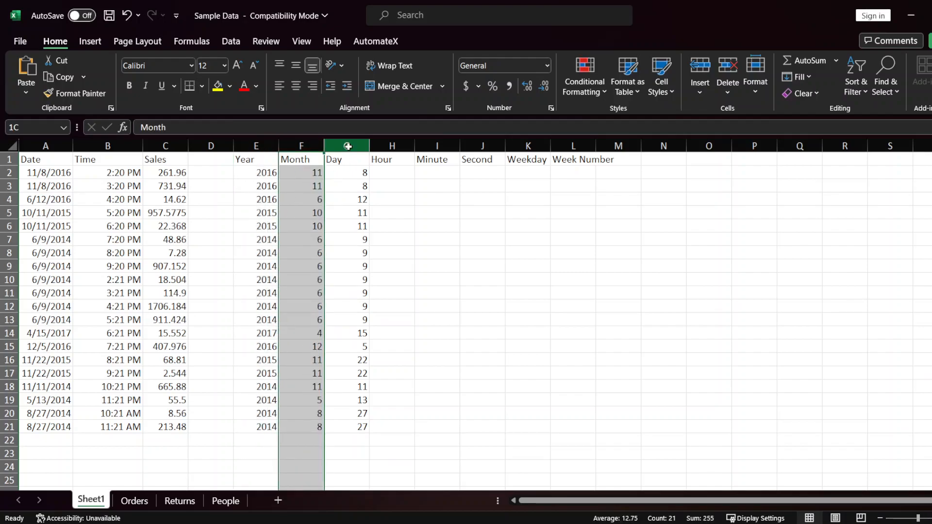
{"action": "left_click", "coordinate": [343, 174]}
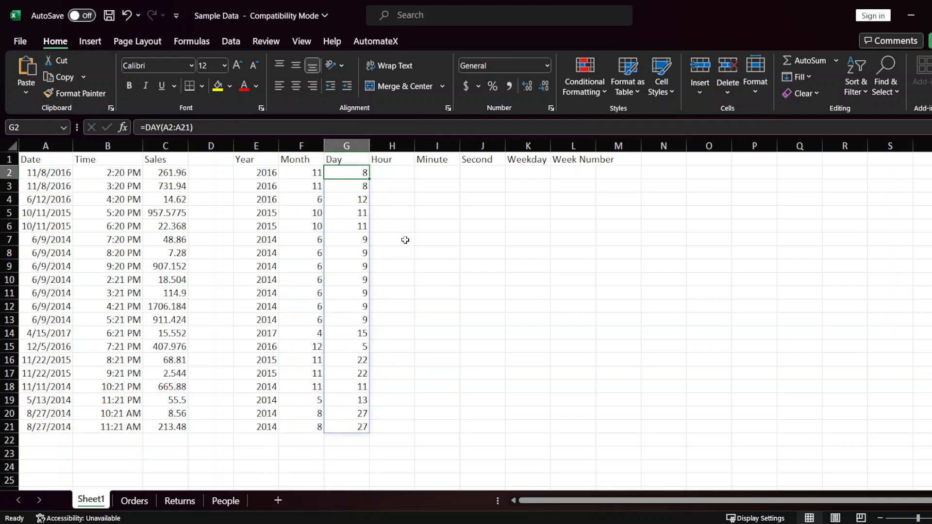
Step: Extract the hour of every time into the Hour column by entering =HOUR(B2:B21) in cell H2
{"action": "left_click", "coordinate": [387, 174]}
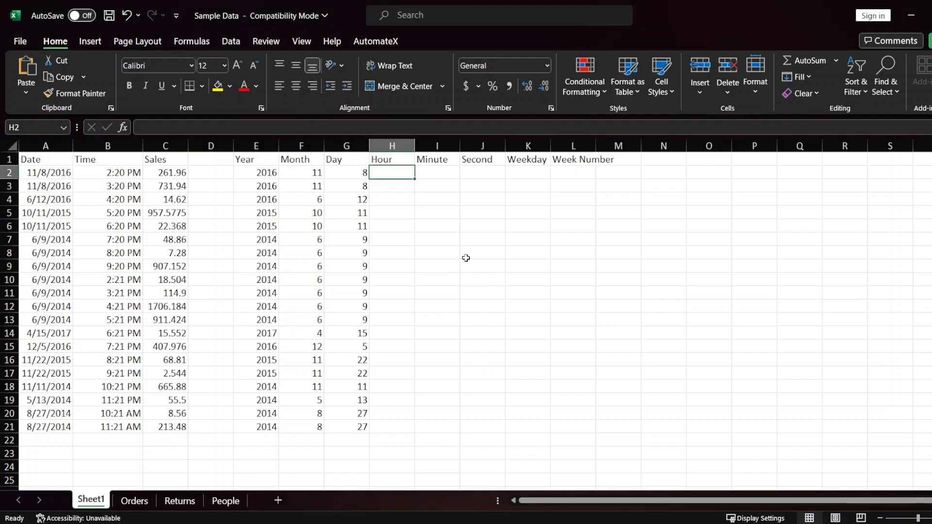
{"action": "type", "text": "="}
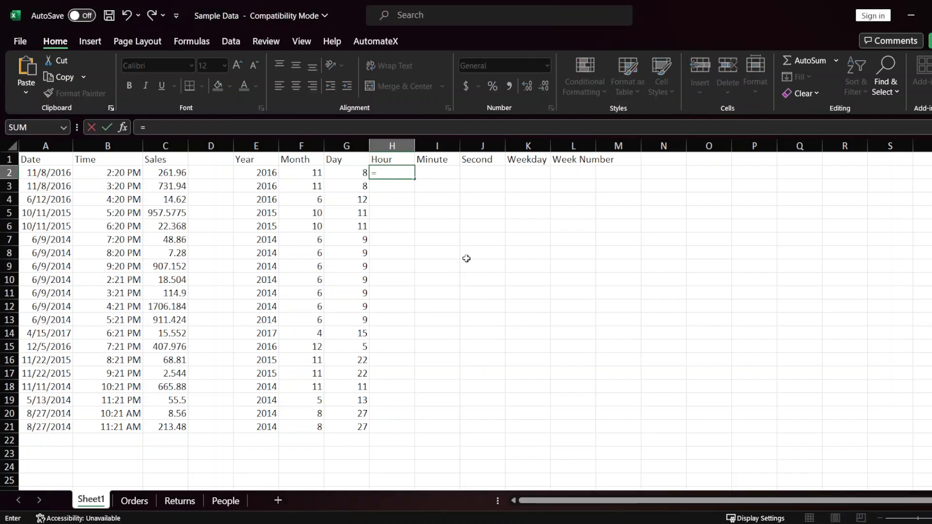
{"action": "type", "text": "HOU"}
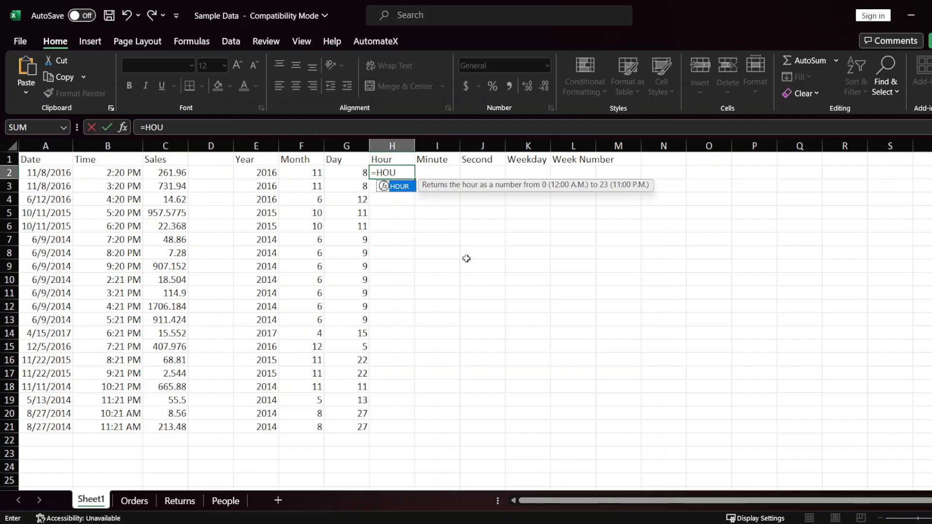
{"action": "key", "text": "Tab"}
{"action": "key", "text": "Left"}
{"action": "key", "text": "Left"}
{"action": "key", "text": "Left"}
{"action": "key", "text": "Left"}
{"action": "key", "text": "Left"}
{"action": "key", "text": "Left"}
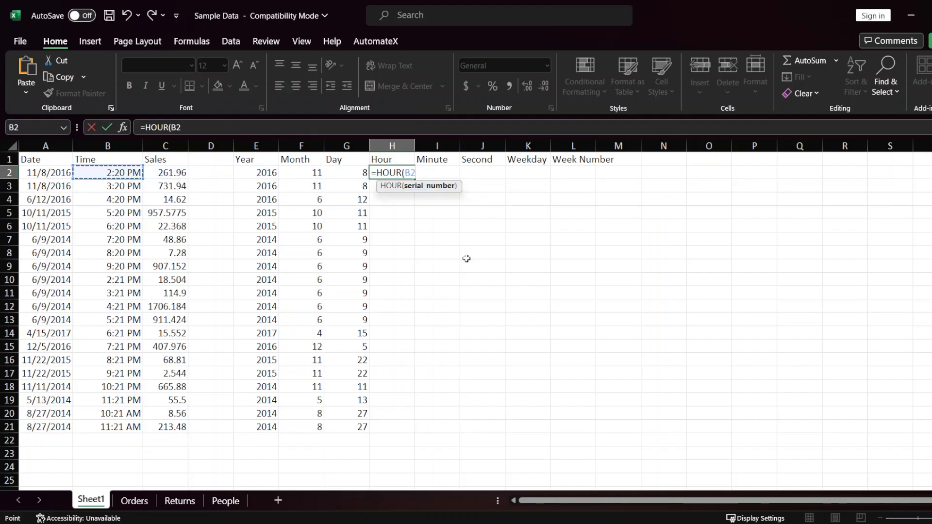
{"action": "key", "text": "ctrl+shift+Down"}
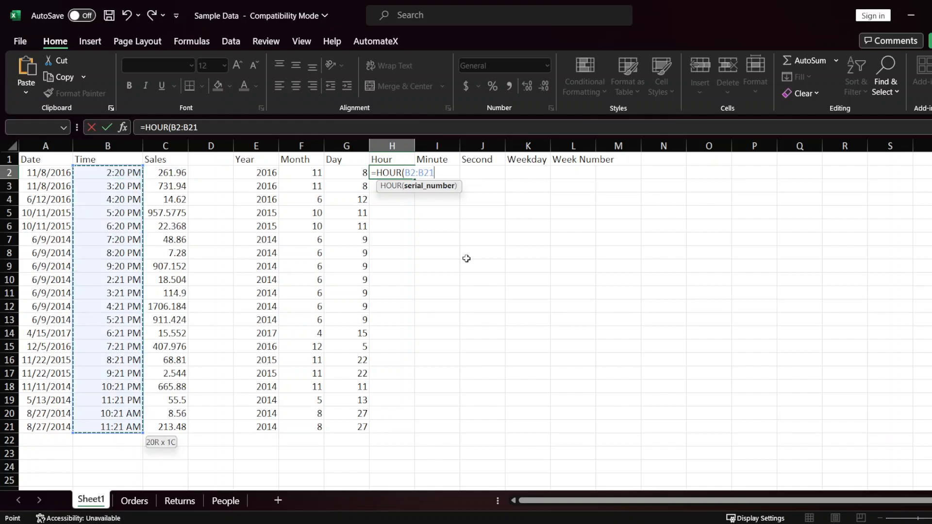
{"action": "key", "text": "Return"}
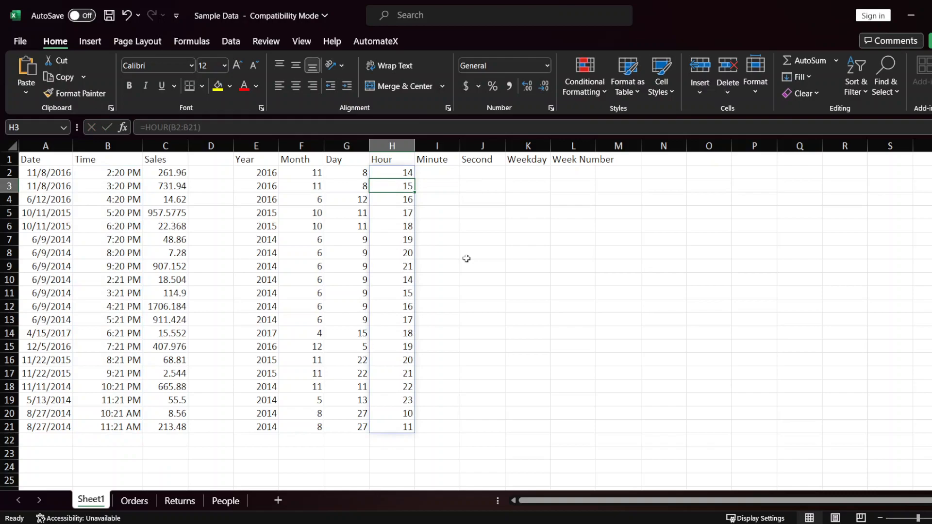
{"action": "key", "text": "Up"}
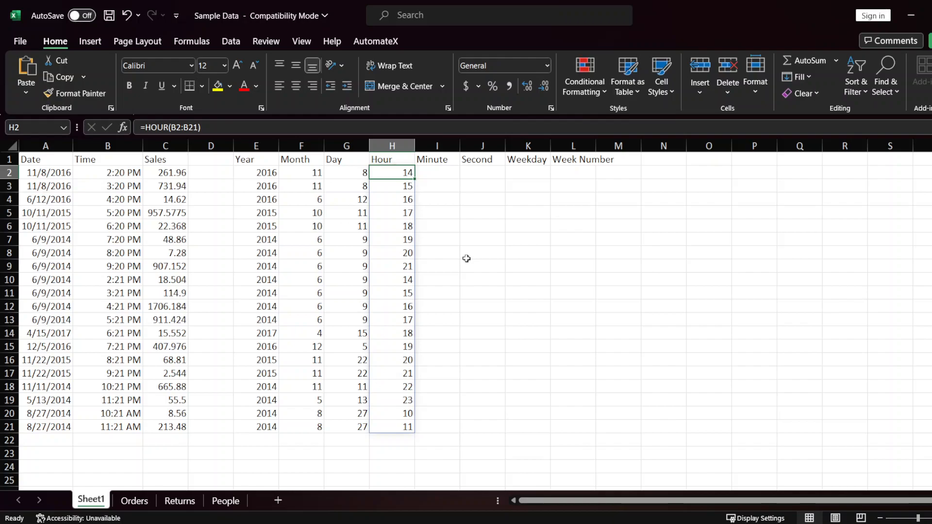
Step: Extract the minute of every time into the Minute column by entering =MINUTE(B2:B21) in cell I2
{"action": "key", "text": "Right"}
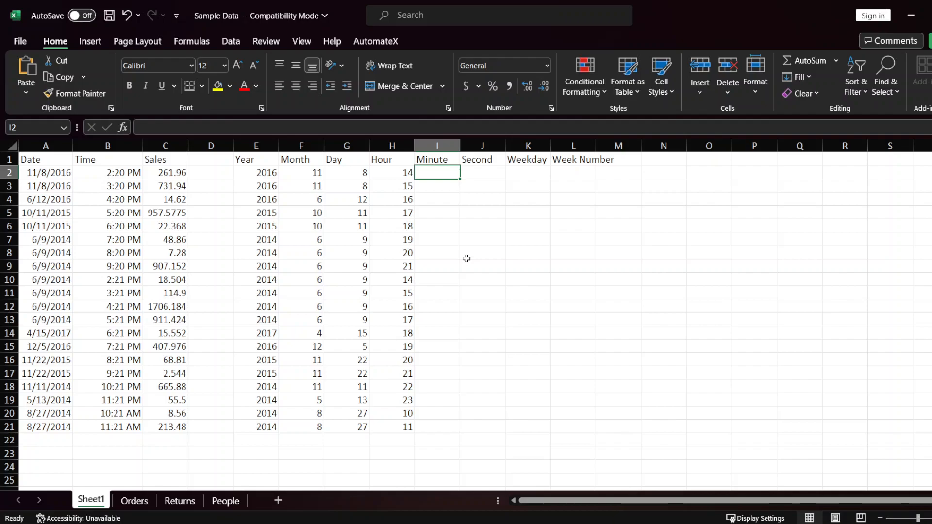
{"action": "type", "text": "=MI"}
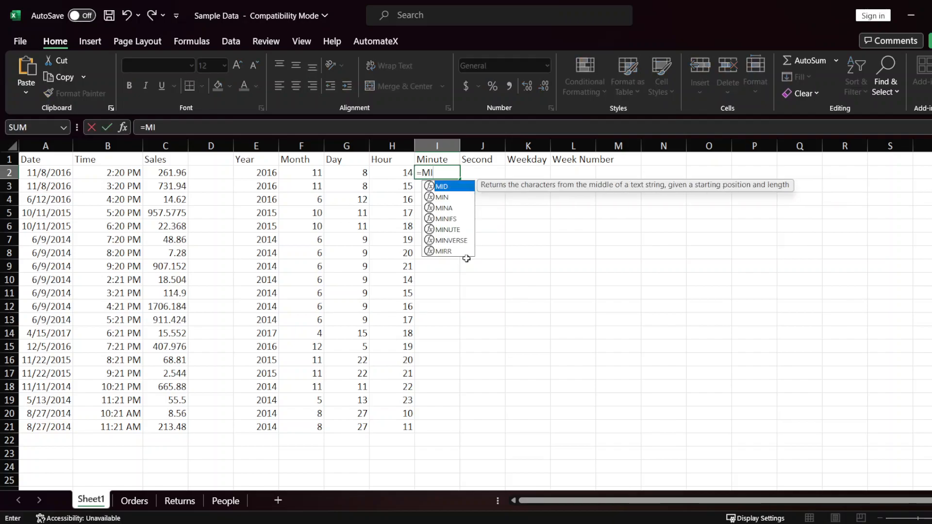
{"action": "type", "text": "NUTE"}
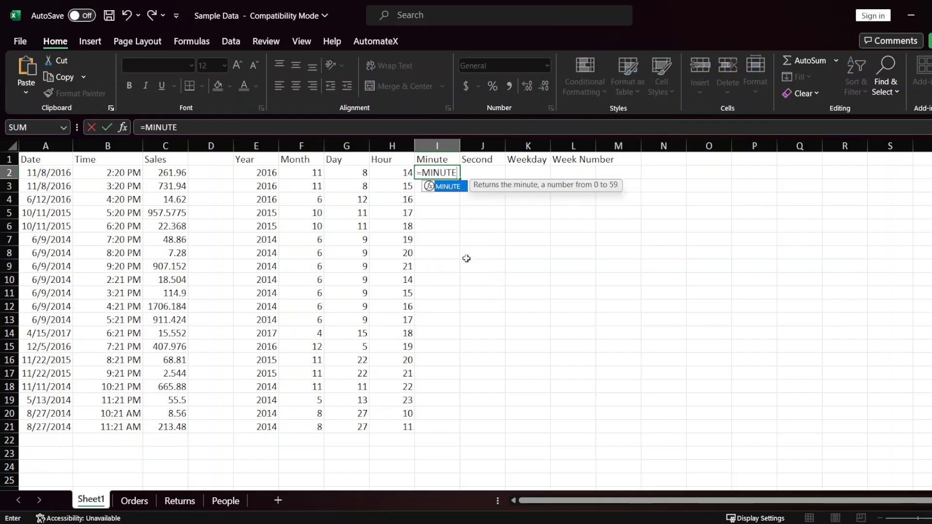
{"action": "type", "text": "("}
{"action": "key", "text": "Left"}
{"action": "key", "text": "Left"}
{"action": "key", "text": "Left"}
{"action": "key", "text": "Left"}
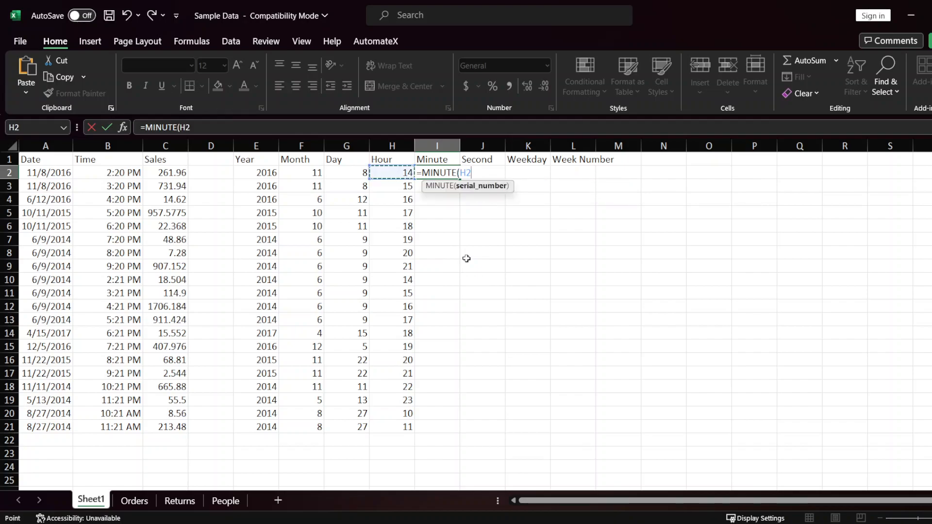
{"action": "key", "text": "Left"}
{"action": "key", "text": "Left"}
{"action": "key", "text": "Left"}
{"action": "key", "text": "ctrl+shift+Down"}
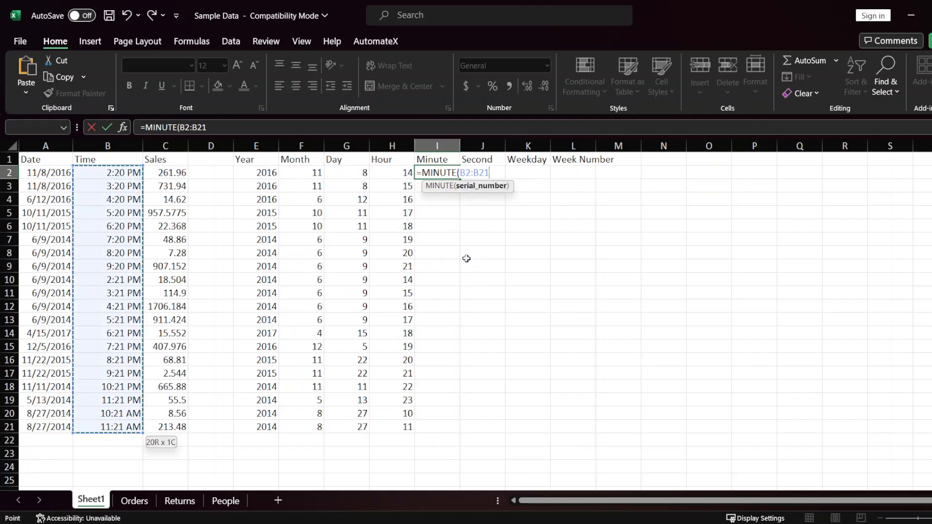
{"action": "type", "text": ")"}
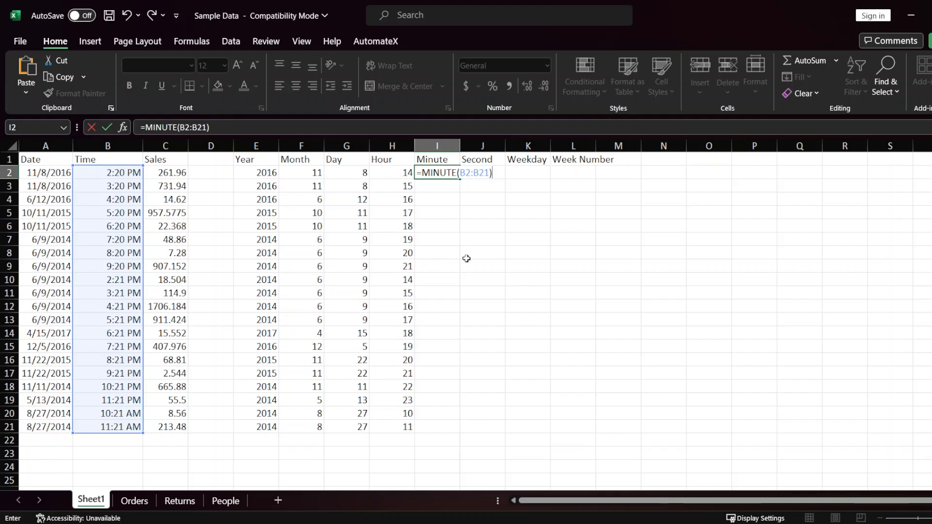
{"action": "key", "text": "Return"}
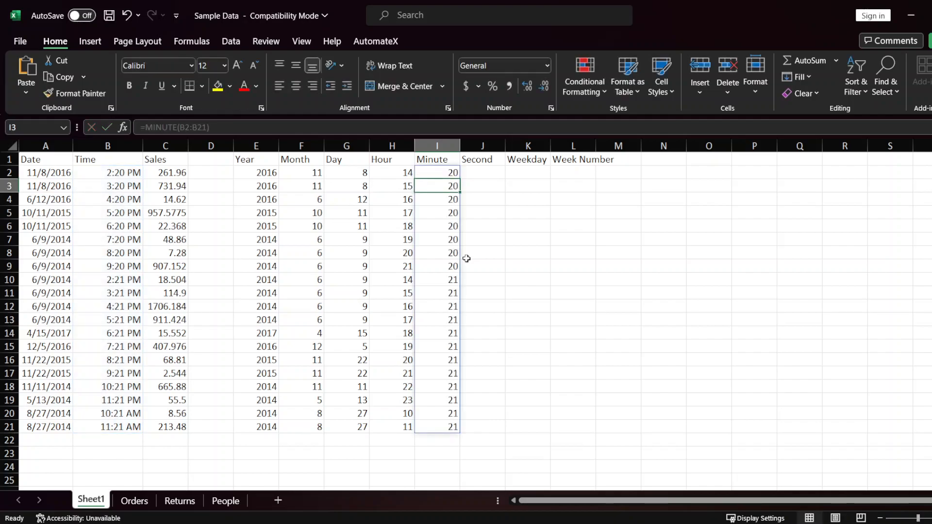
{"action": "key", "text": "Up"}
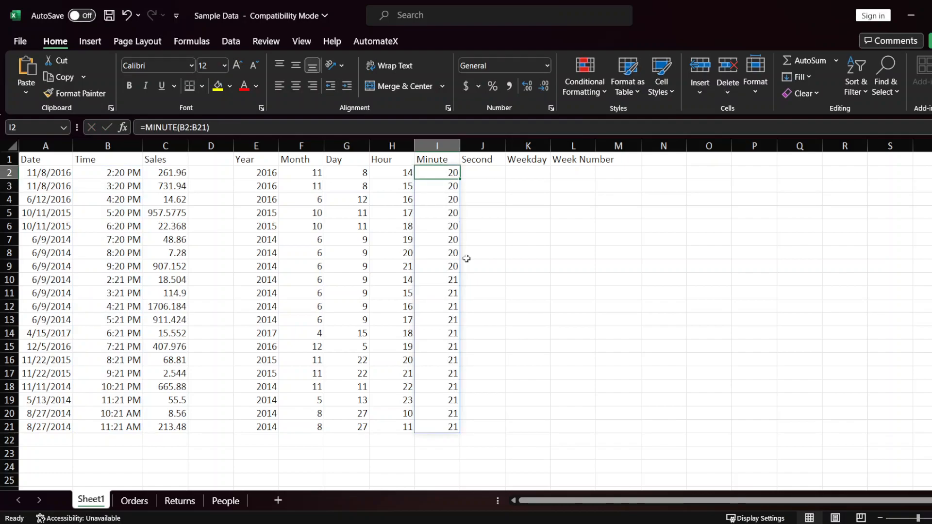
Step: Extract the second of every time into the Second column by entering =SECOND(B2:B21) in cell J2
{"action": "key", "text": "Right"}
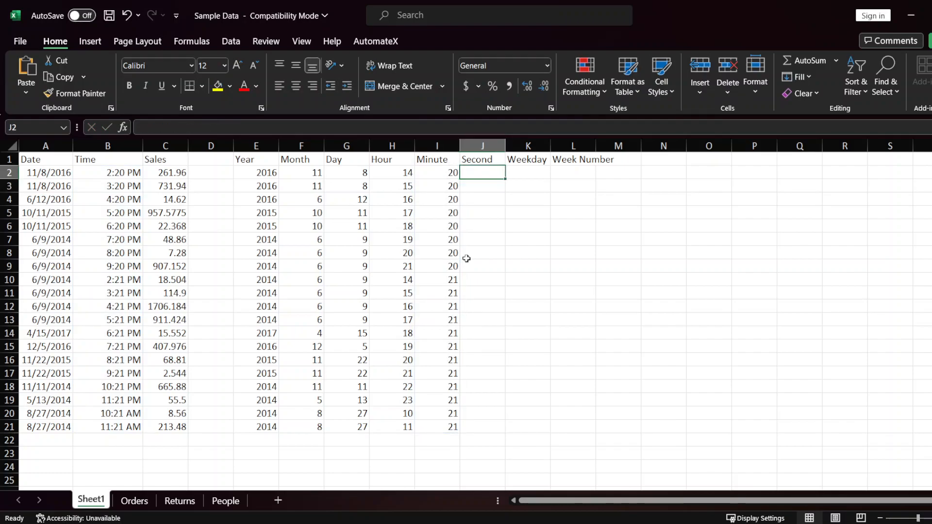
{"action": "type", "text": "="}
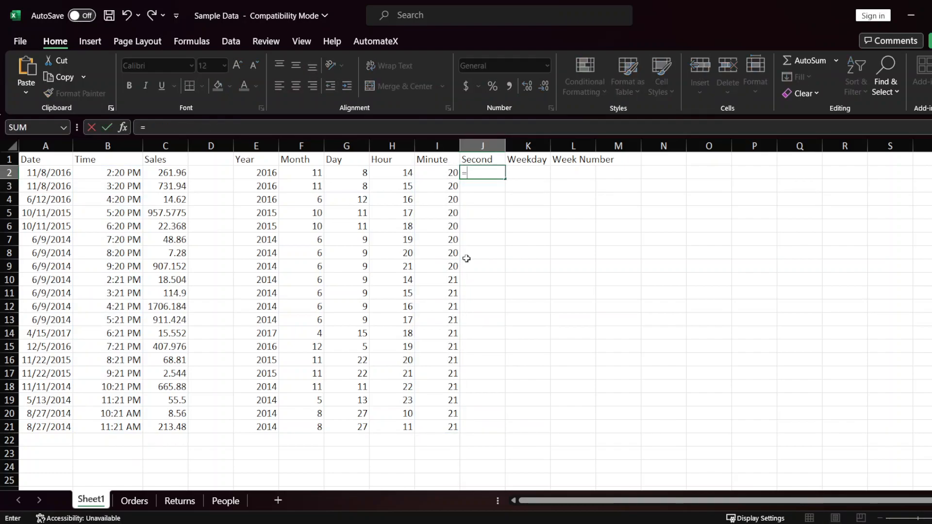
{"action": "type", "text": "SECO"}
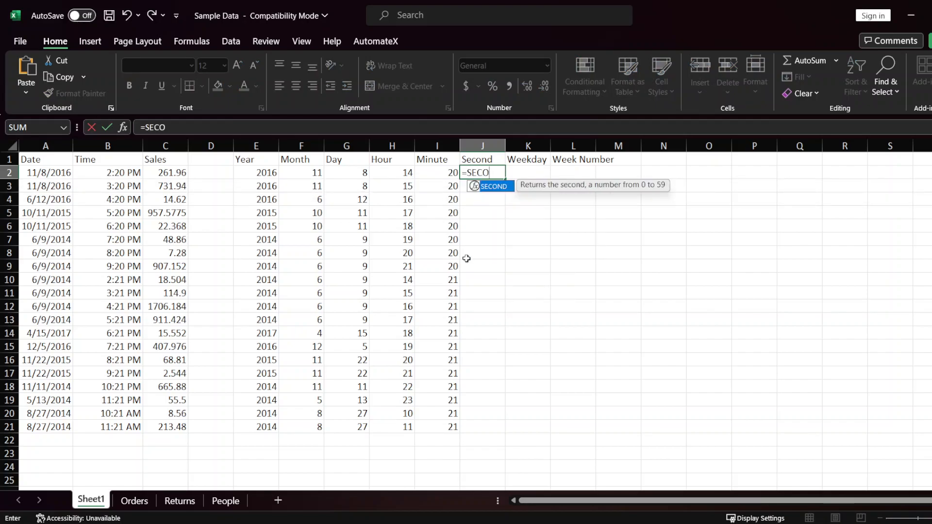
{"action": "key", "text": "Tab"}
{"action": "key", "text": "Left"}
{"action": "key", "text": "Left"}
{"action": "key", "text": "Left"}
{"action": "key", "text": "Left"}
{"action": "key", "text": "Left"}
{"action": "key", "text": "Left"}
{"action": "key", "text": "Left"}
{"action": "key", "text": "Left"}
{"action": "key", "text": "ctrl+shift+Down"}
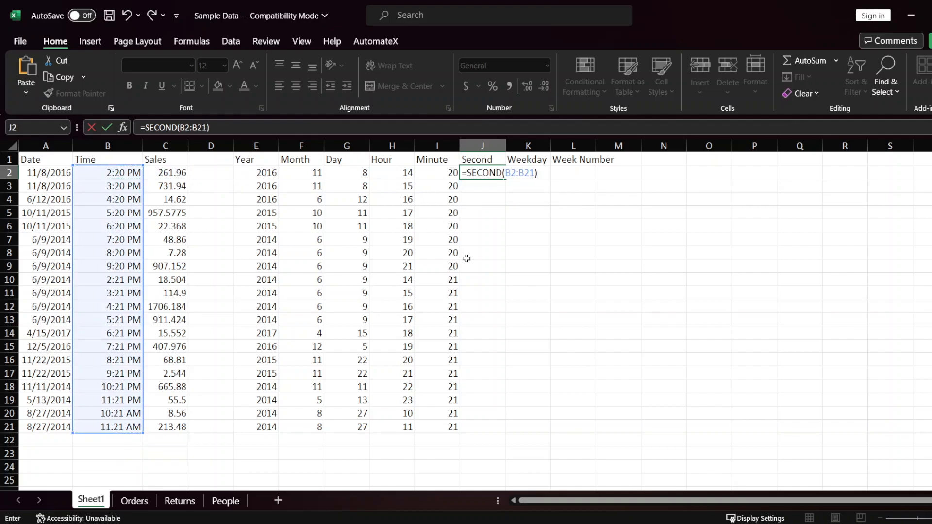
{"action": "key", "text": "Return"}
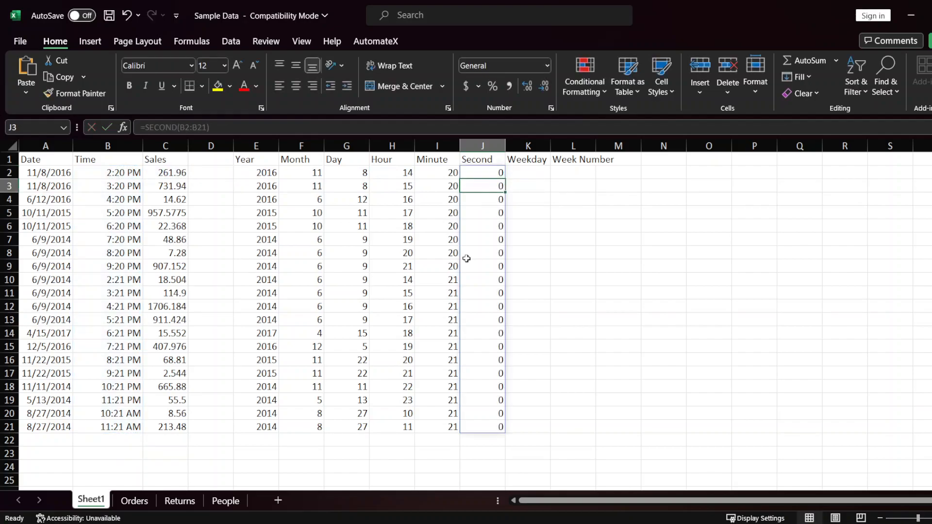
{"action": "key", "text": "Up"}
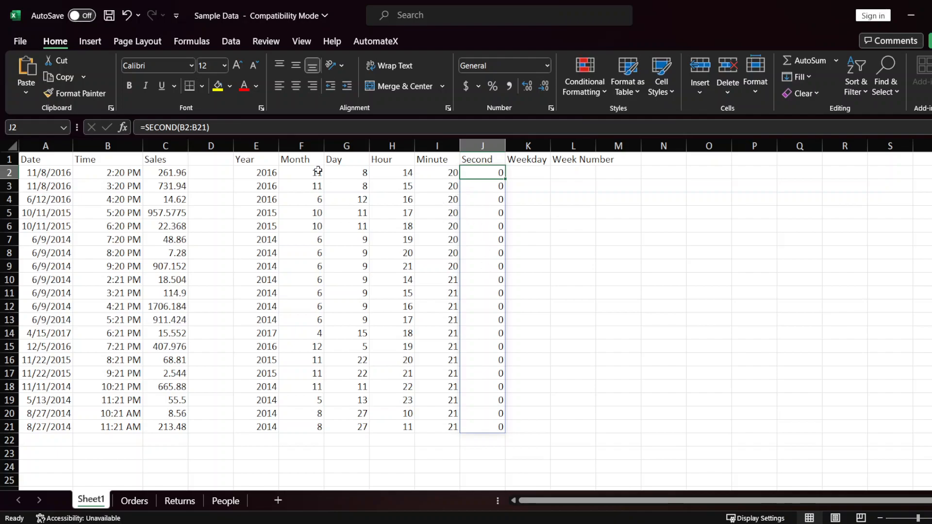
Step: Examine the full stored times in the Time column from B2 down to B10, paying attention to their seconds
{"action": "left_click", "coordinate": [106, 175]}
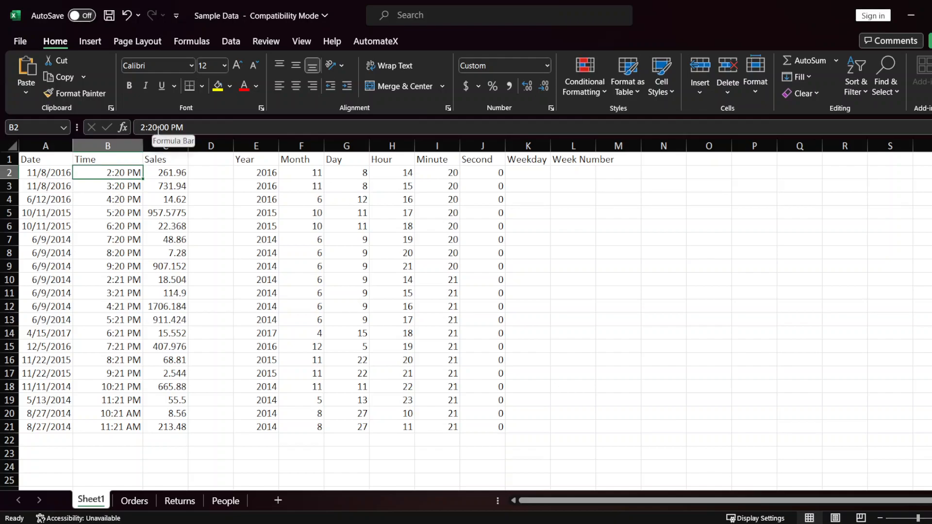
{"action": "left_click", "coordinate": [121, 189]}
{"action": "left_click", "coordinate": [123, 194]}
{"action": "key", "text": "Down"}
{"action": "key", "text": "Down"}
{"action": "key", "text": "Down"}
{"action": "key", "text": "Down"}
{"action": "key", "text": "Down"}
{"action": "key", "text": "Down"}
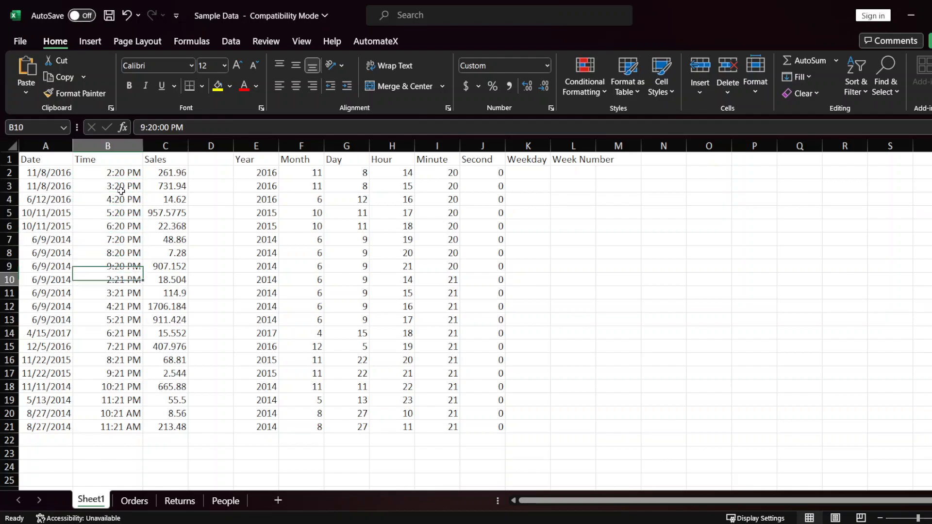
{"action": "key", "text": "Up"}
{"action": "key", "text": "Up"}
{"action": "key", "text": "Up"}
{"action": "key", "text": "Up"}
{"action": "key", "text": "Up"}
{"action": "key", "text": "Up"}
{"action": "key", "text": "Up"}
{"action": "key", "text": "Up"}
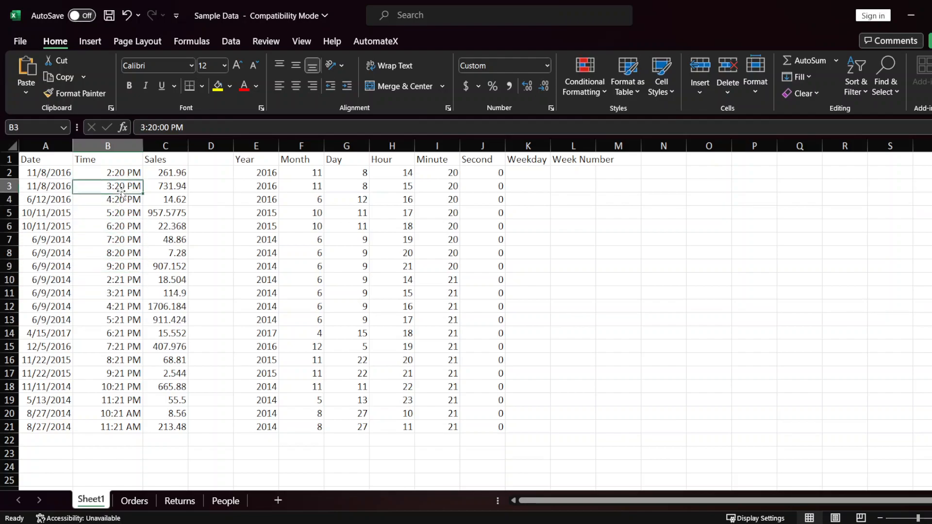
{"action": "left_click", "coordinate": [121, 189]}
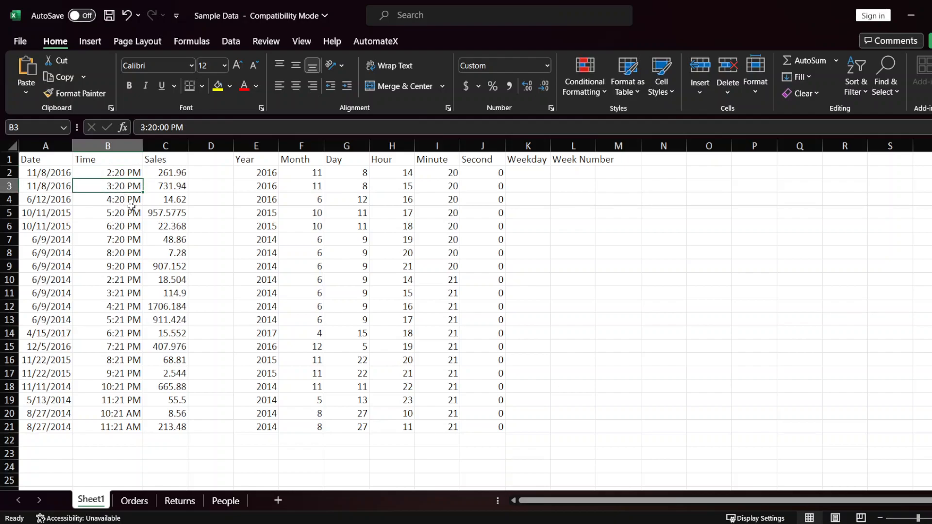
Step: Change the first time in cell B2 to 2:20:12 PM
{"action": "left_click", "coordinate": [122, 173]}
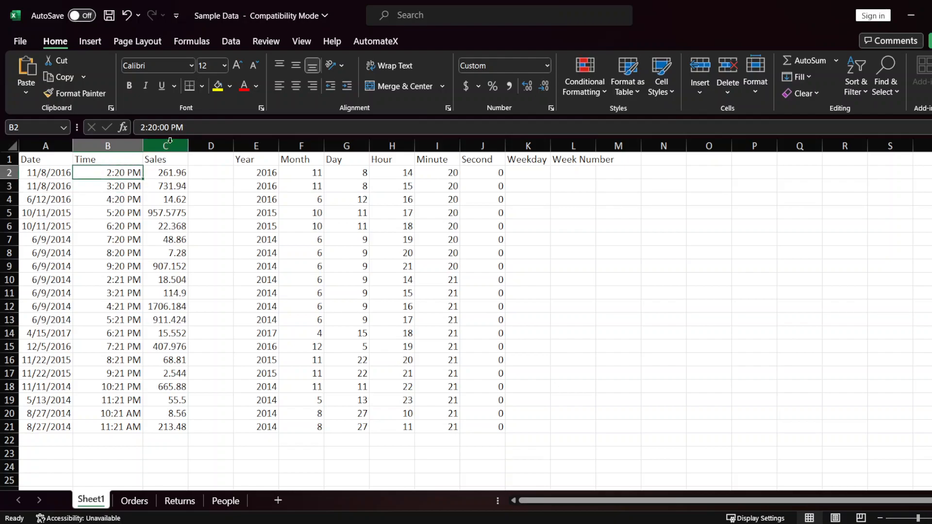
{"action": "left_click", "coordinate": [167, 127]}
{"action": "key", "text": "BackSpace"}
{"action": "key", "text": "BackSpace"}
{"action": "type", "text": "12"}
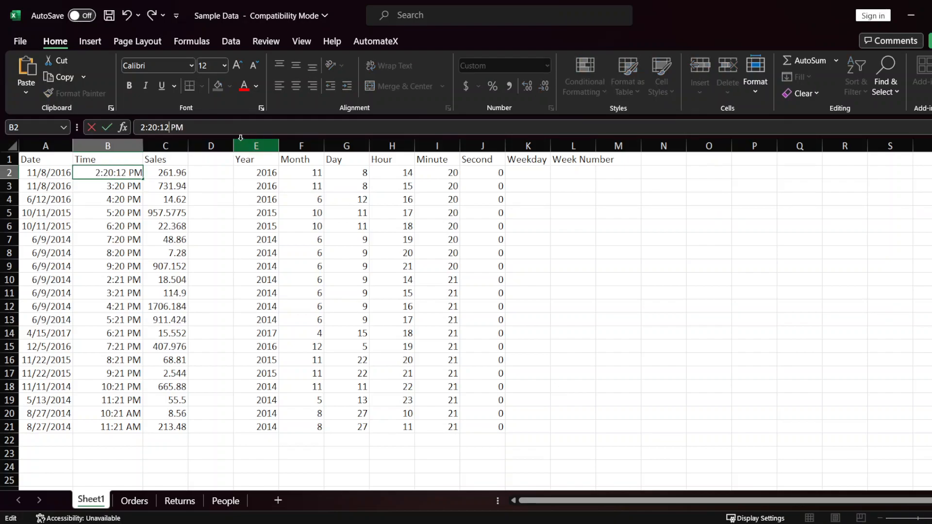
{"action": "key", "text": "Return"}
Step: Change the time in B3 to 3:20:01 PM and the time in B4 to 4:20:10 PM
{"action": "left_click", "coordinate": [170, 127]}
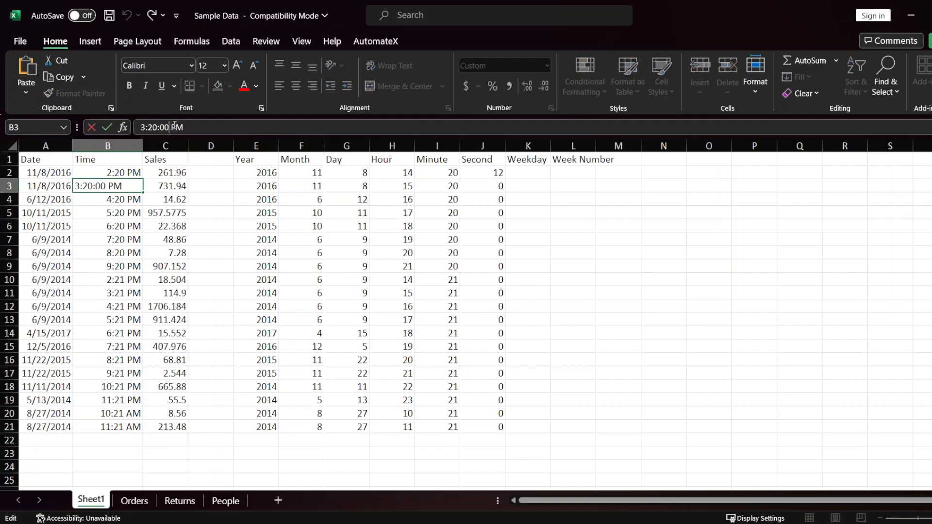
{"action": "key", "text": "BackSpace"}
{"action": "type", "text": "1"}
{"action": "key", "text": "Return"}
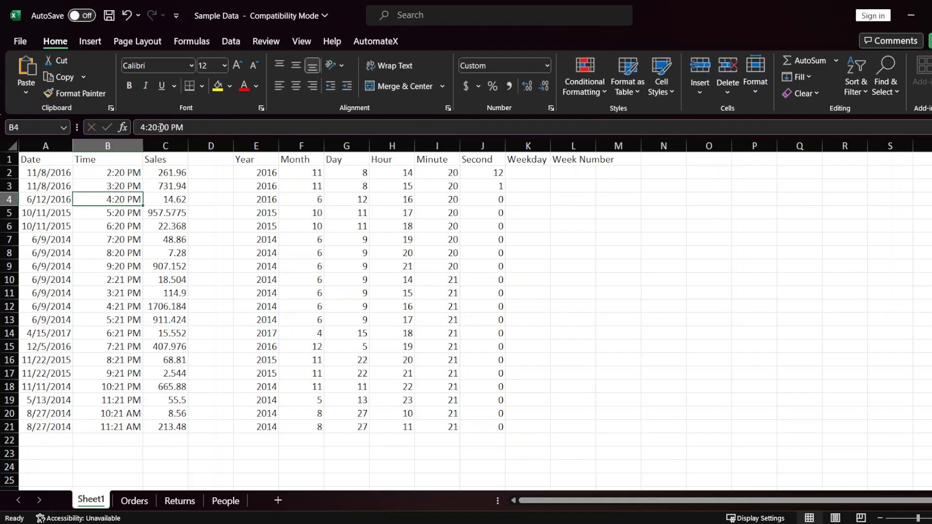
{"action": "left_click", "coordinate": [161, 127]}
{"action": "key", "text": "BackSpace"}
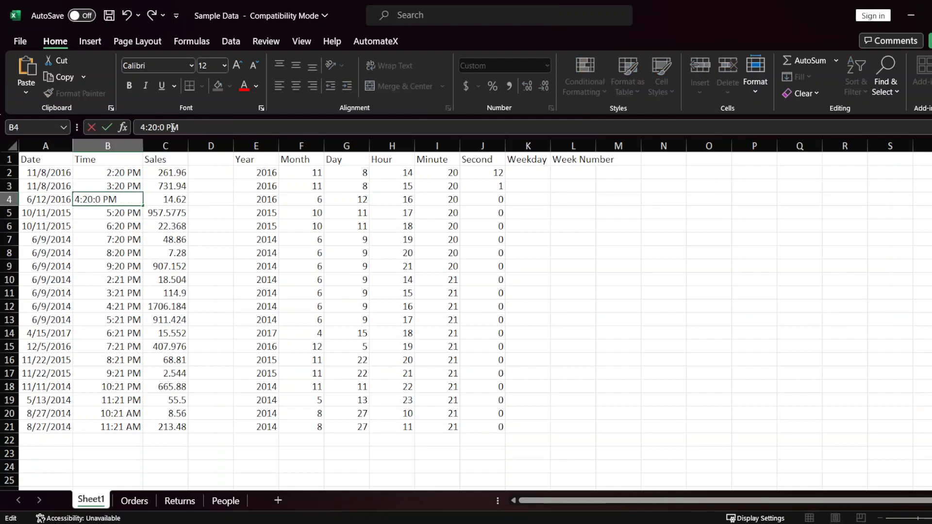
{"action": "type", "text": "1"}
{"action": "key", "text": "Return"}
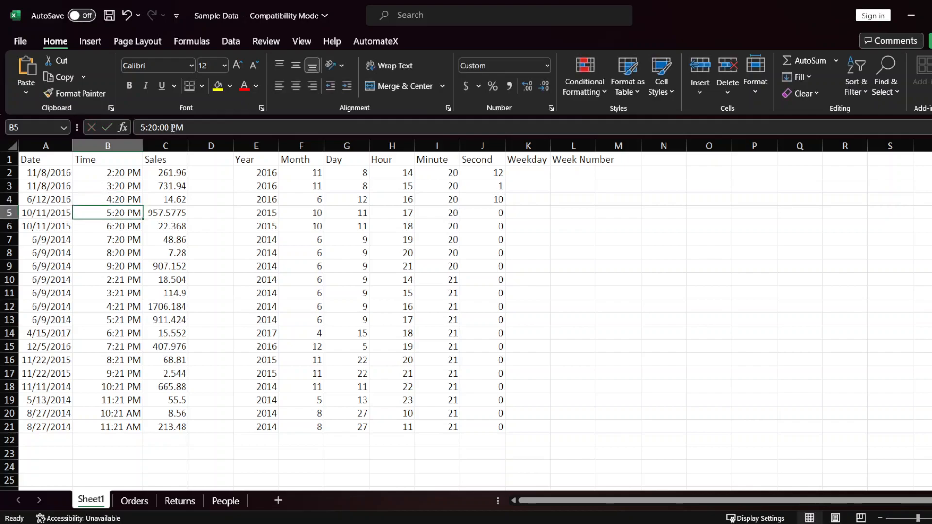
Step: Change the time in cell B5 to 5:20:05 PM
{"action": "left_click", "coordinate": [165, 128]}
{"action": "key", "text": "BackSpace"}
{"action": "type", "text": "5"}
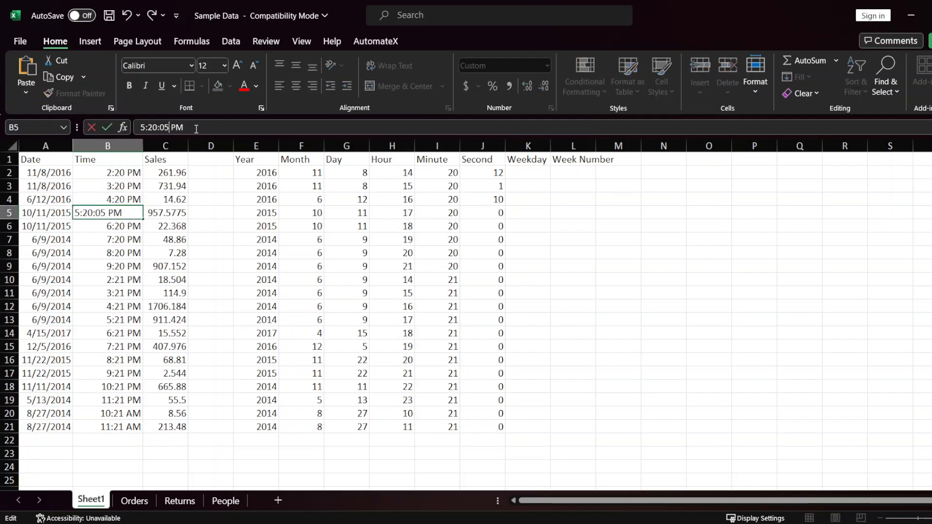
{"action": "key", "text": "Return"}
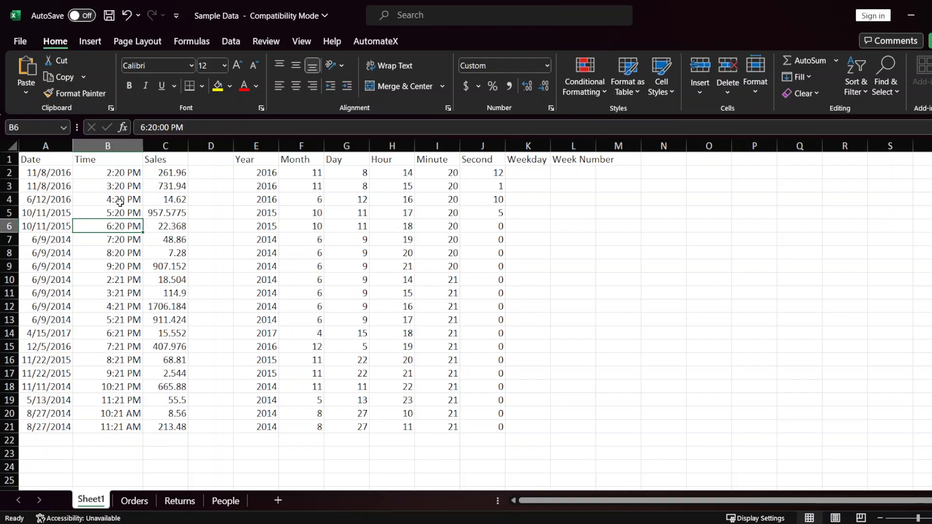
Step: Compare the edited times in B2 to B5 with the corresponding values in the Second column
{"action": "left_click", "coordinate": [120, 206]}
{"action": "left_click", "coordinate": [123, 175]}
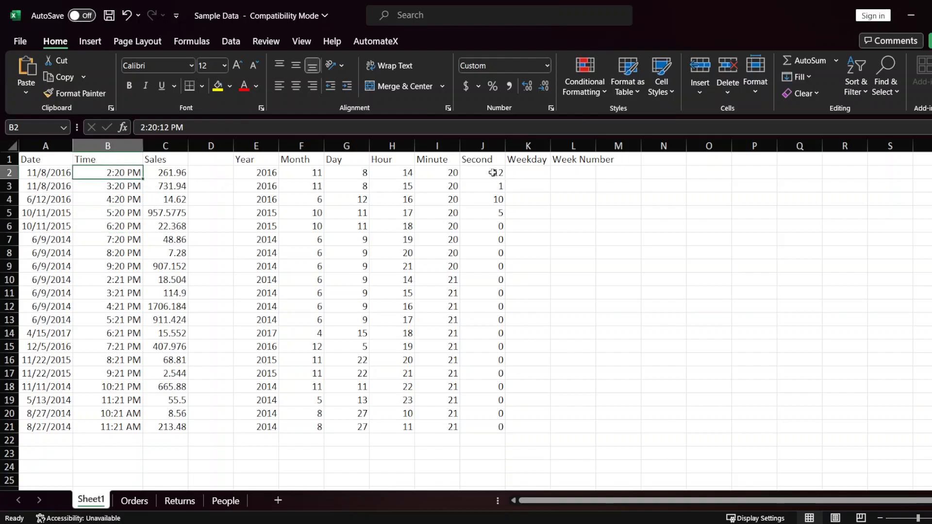
{"action": "left_click", "coordinate": [492, 173]}
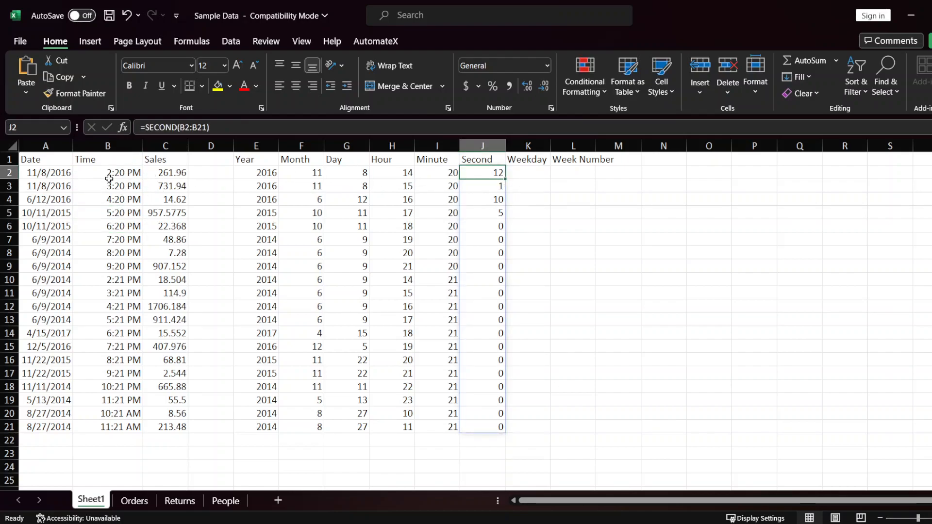
{"action": "left_click", "coordinate": [117, 171]}
{"action": "left_click", "coordinate": [496, 172]}
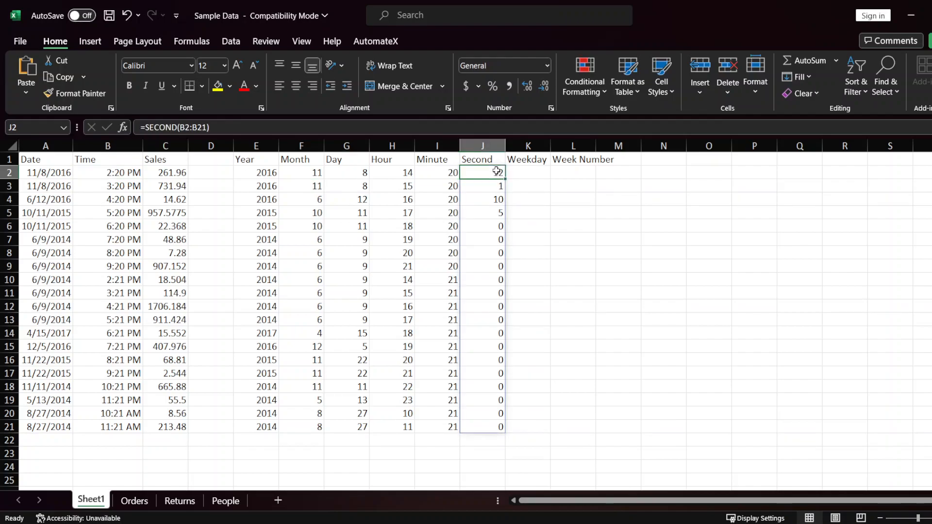
{"action": "left_click", "coordinate": [135, 188]}
{"action": "left_click", "coordinate": [479, 188]}
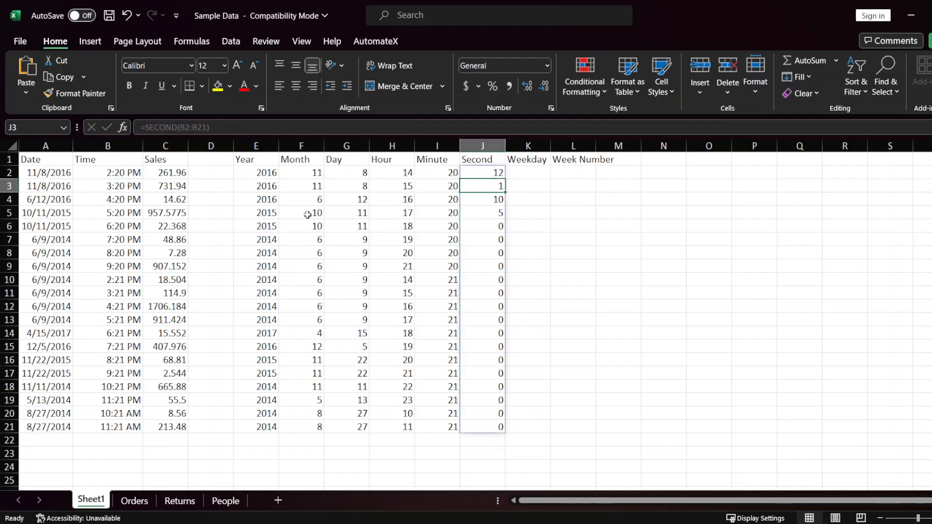
{"action": "left_click", "coordinate": [127, 200]}
{"action": "left_click", "coordinate": [484, 206]}
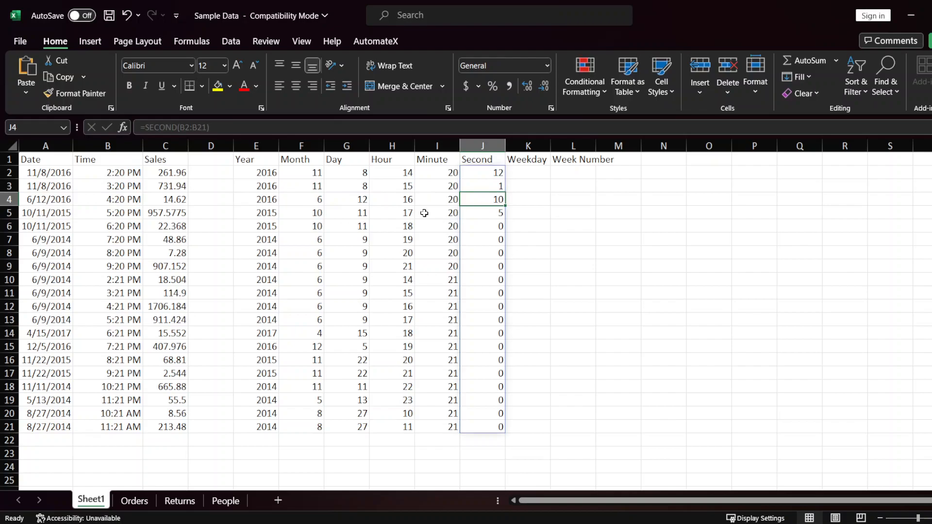
{"action": "left_click", "coordinate": [117, 213]}
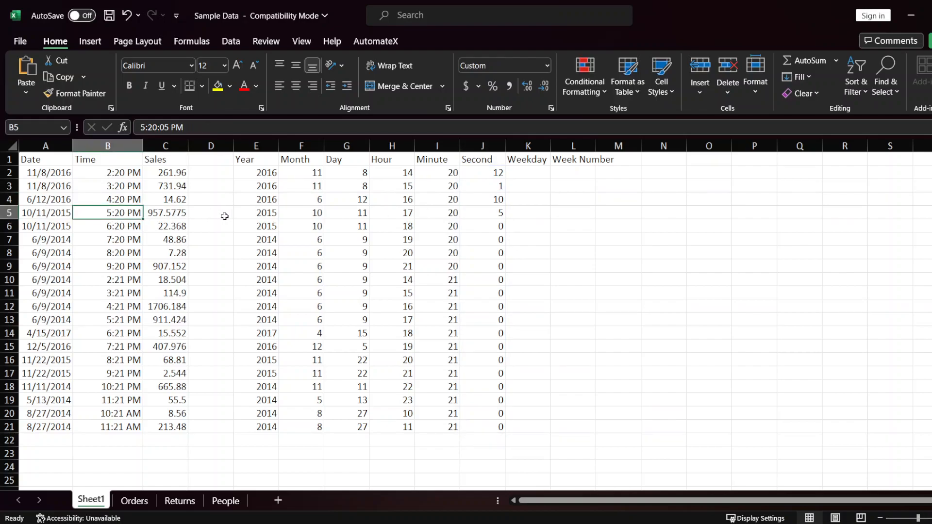
{"action": "key", "text": "shift+space"}
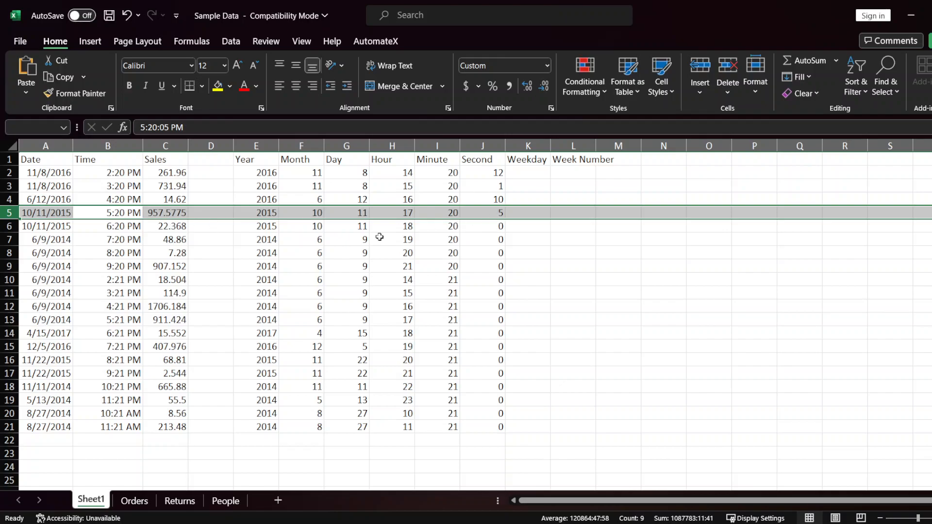
{"action": "left_click", "coordinate": [498, 213]}
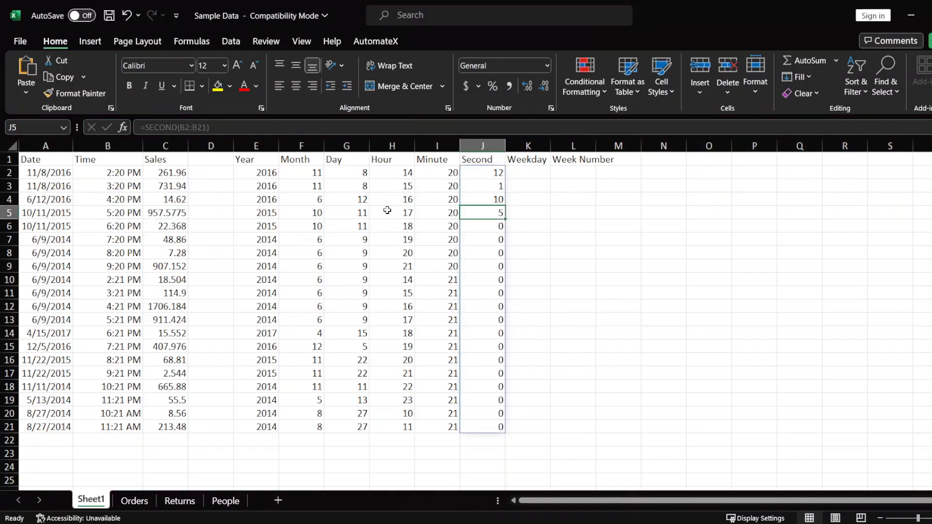
Step: Compare the Hour, Minute and Second results in row 2 with the time in B2, and review the Hour column down to row 21
{"action": "left_click", "coordinate": [390, 173]}
{"action": "left_click", "coordinate": [383, 160]}
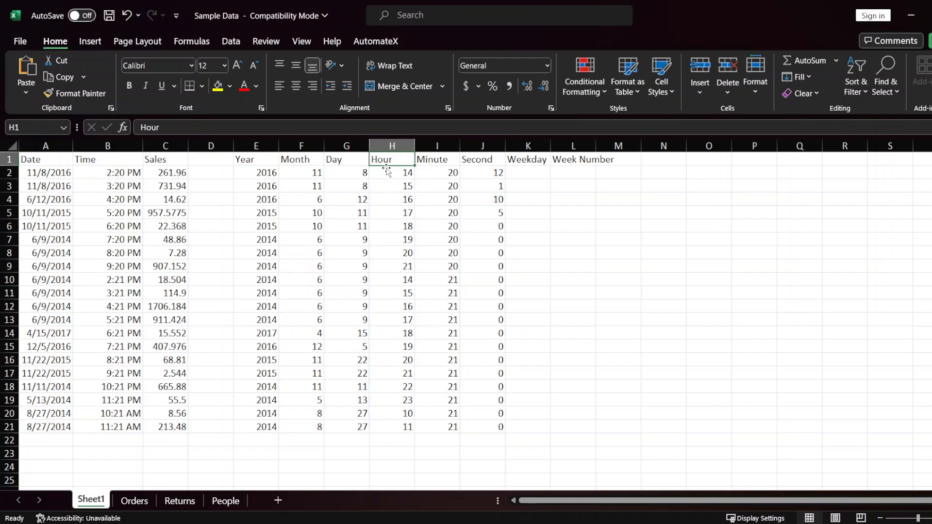
{"action": "left_click", "coordinate": [382, 173]}
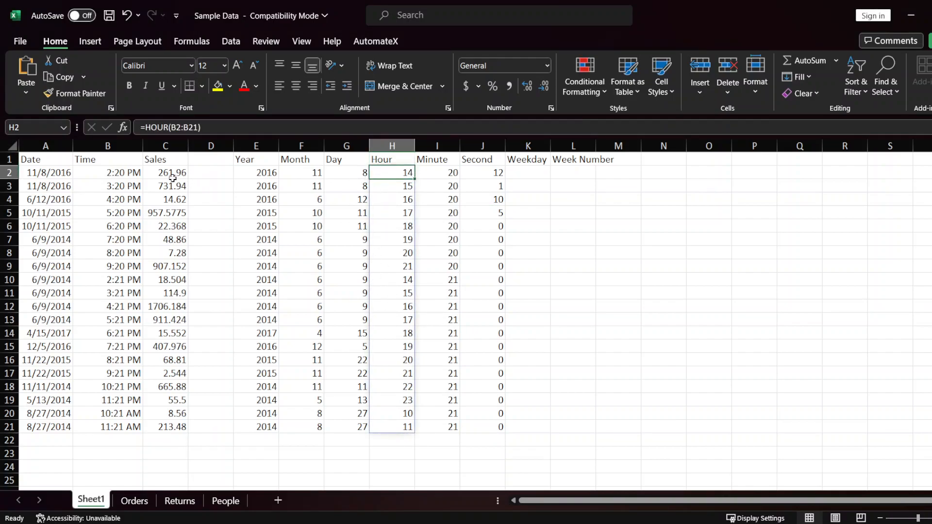
{"action": "left_click", "coordinate": [118, 173]}
{"action": "left_click", "coordinate": [385, 174]}
{"action": "left_click", "coordinate": [439, 174]}
{"action": "left_click", "coordinate": [479, 174]}
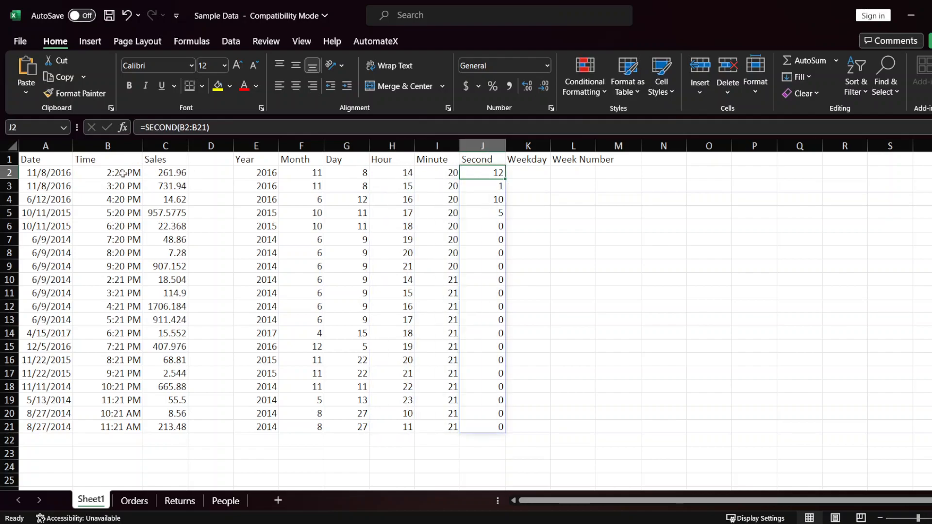
{"action": "left_click", "coordinate": [123, 173]}
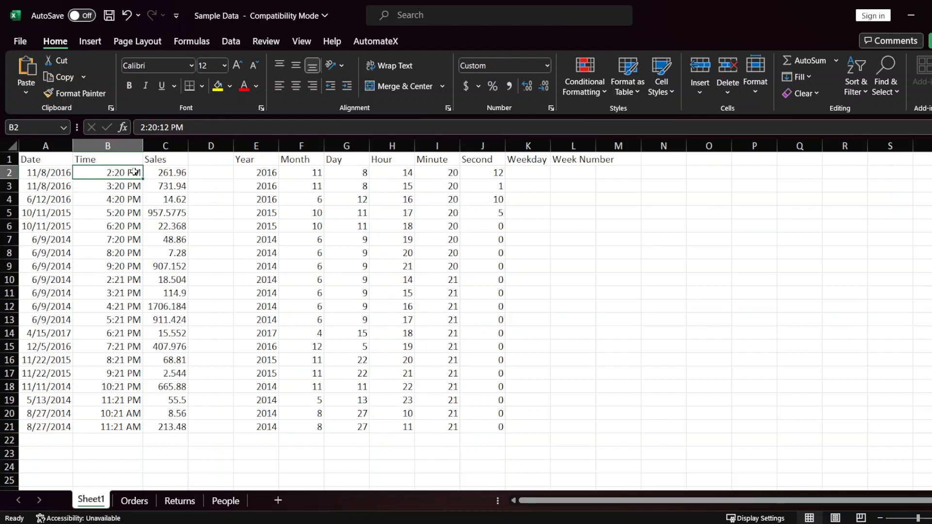
{"action": "left_click", "coordinate": [411, 176]}
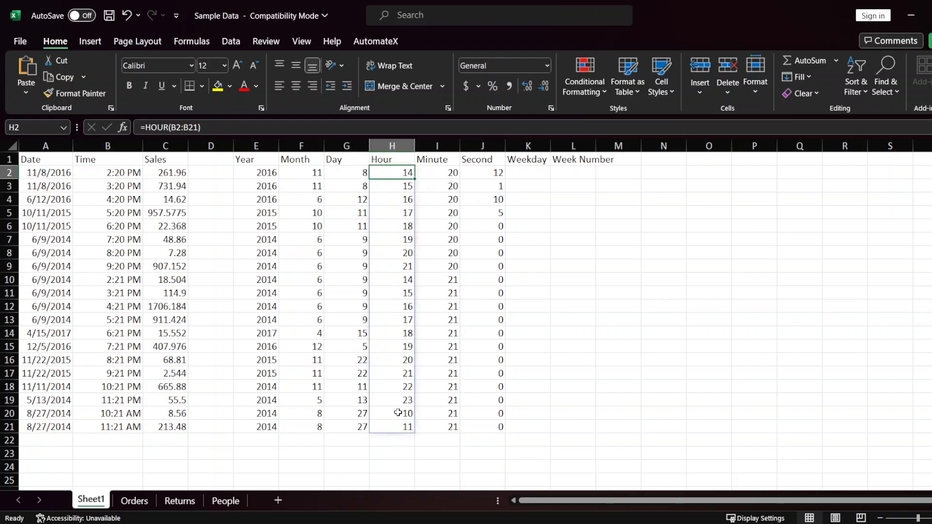
{"action": "left_click", "coordinate": [395, 424], "text": "shift"}
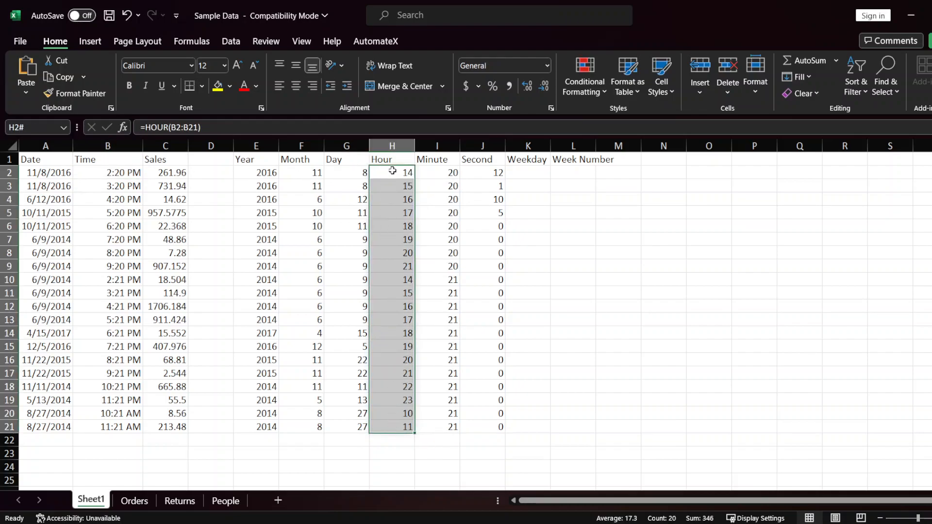
{"action": "left_click", "coordinate": [391, 172]}
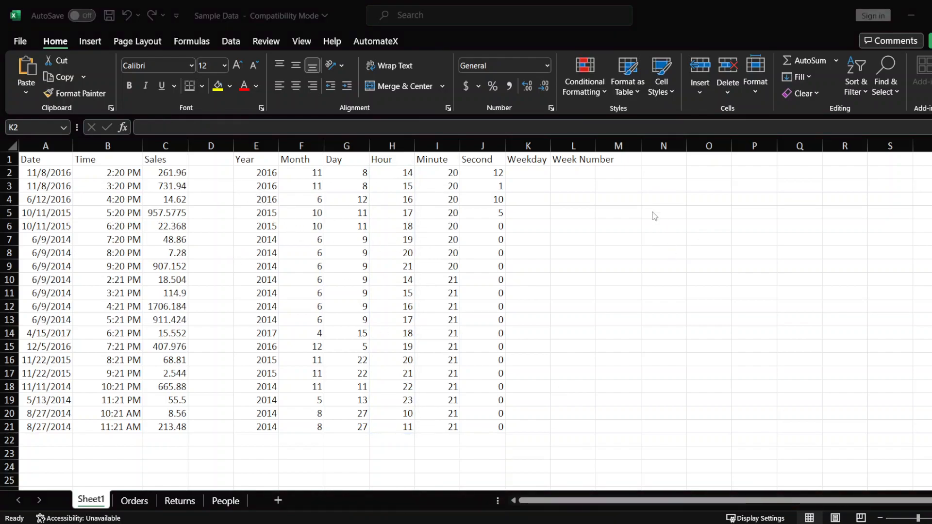
Step: Start a WEEKDAY formula in cell K2 with the dates A2:A21 as its serial number argument
{"action": "left_click", "coordinate": [534, 175]}
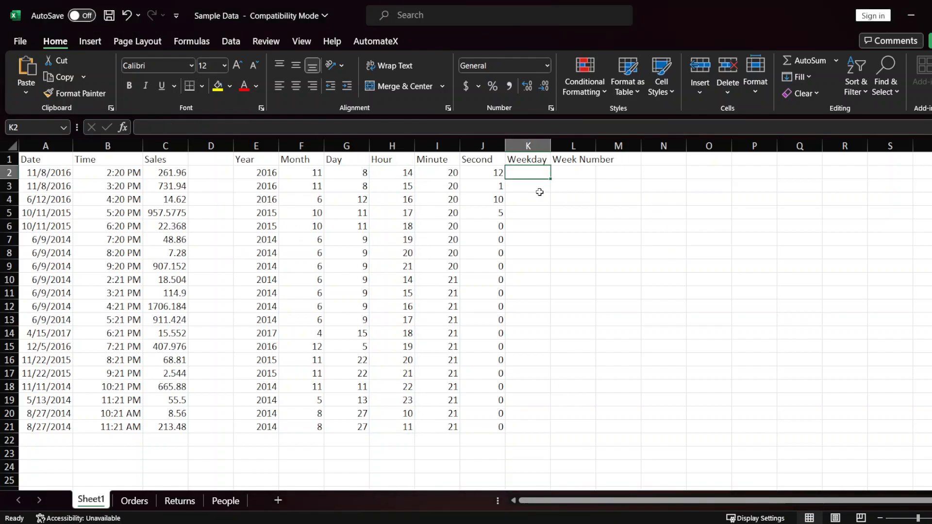
{"action": "type", "text": "=WEE"}
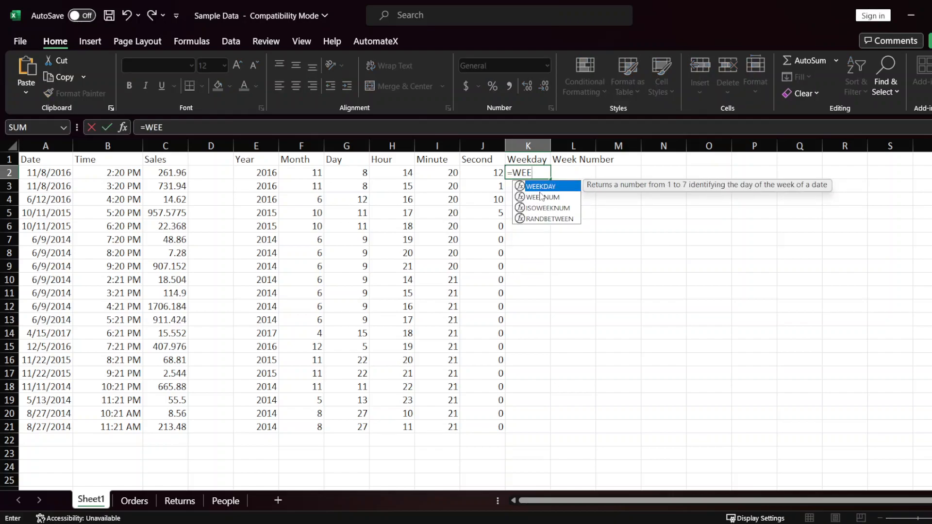
{"action": "type", "text": "D"}
{"action": "key", "text": "BackSpace"}
{"action": "type", "text": "KDAY("}
{"action": "key", "text": "Left"}
{"action": "key", "text": "Left"}
{"action": "key", "text": "Left"}
{"action": "key", "text": "Left"}
{"action": "key", "text": "Left"}
{"action": "key", "text": "Left"}
{"action": "key", "text": "Left"}
{"action": "key", "text": "Left"}
{"action": "key", "text": "Left"}
{"action": "key", "text": "Left"}
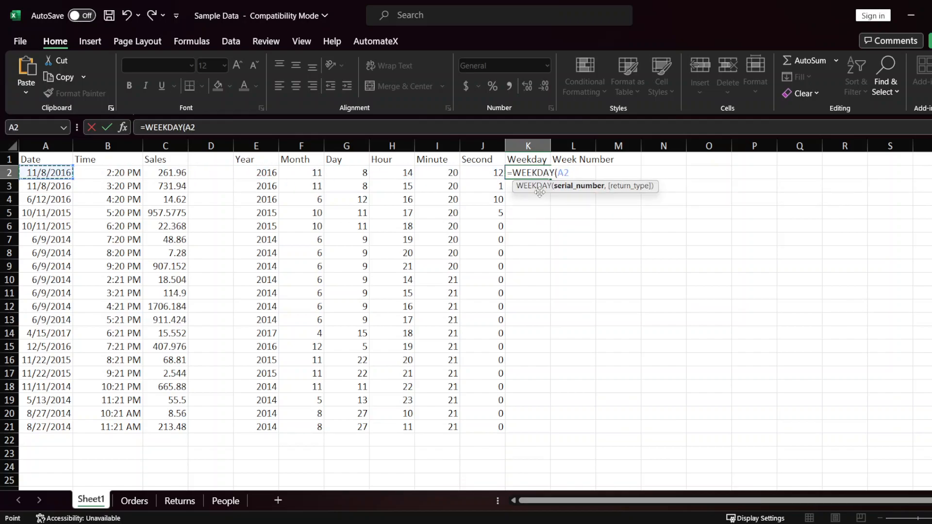
{"action": "key", "text": "ctrl+shift+Down"}
{"action": "type", "text": ","}
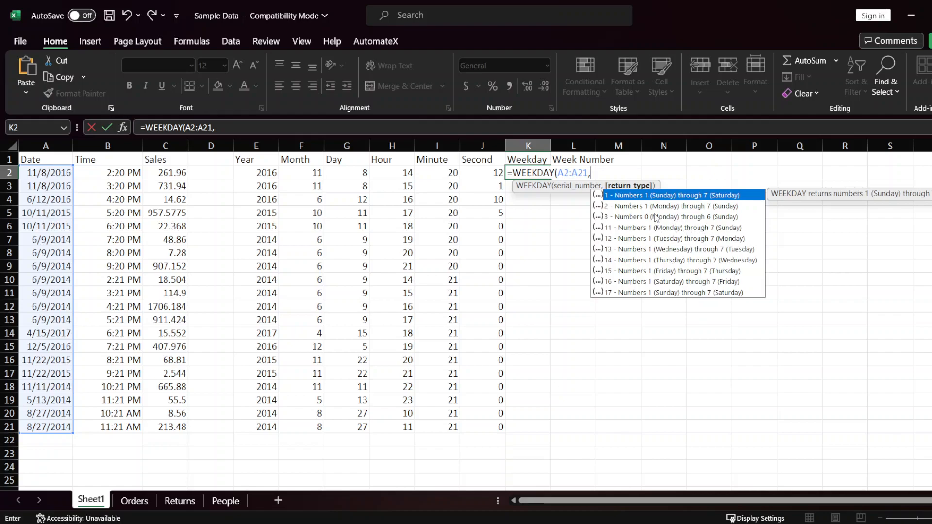
Step: Review the return type options and complete the formula with return type 1, entering =WEEKDAY(A2:A21,1) in K2
{"action": "key", "text": "Down"}
{"action": "key", "text": "Down"}
{"action": "key", "text": "Down"}
{"action": "key", "text": "Down"}
{"action": "key", "text": "Down"}
{"action": "key", "text": "Down"}
{"action": "key", "text": "Down"}
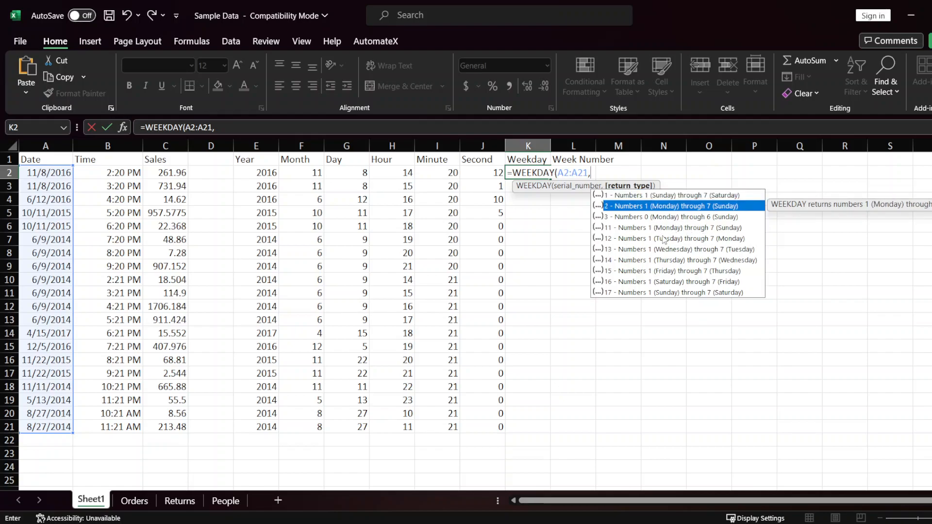
{"action": "key", "text": "Down"}
{"action": "key", "text": "Down"}
{"action": "key", "text": "Up"}
{"action": "key", "text": "Up"}
{"action": "key", "text": "Up"}
{"action": "key", "text": "Up"}
{"action": "key", "text": "Up"}
{"action": "key", "text": "Up"}
{"action": "key", "text": "Up"}
{"action": "key", "text": "Up"}
{"action": "key", "text": "Up"}
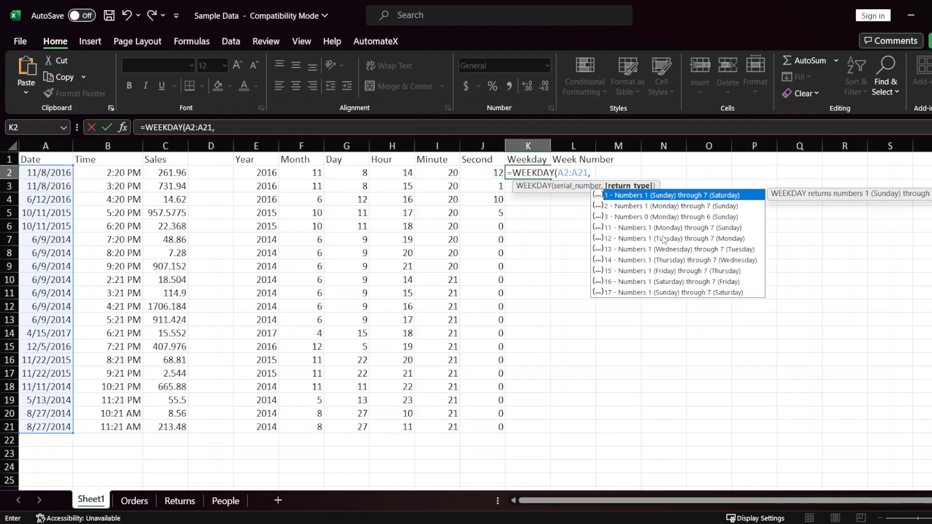
{"action": "type", "text": "1"}
{"action": "key", "text": "Escape"}
{"action": "type", "text": ")"}
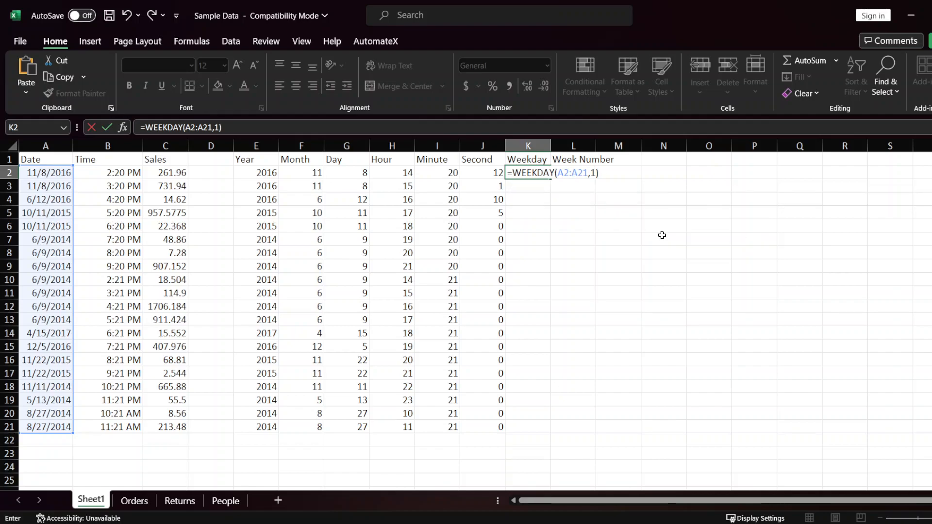
{"action": "key", "text": "Return"}
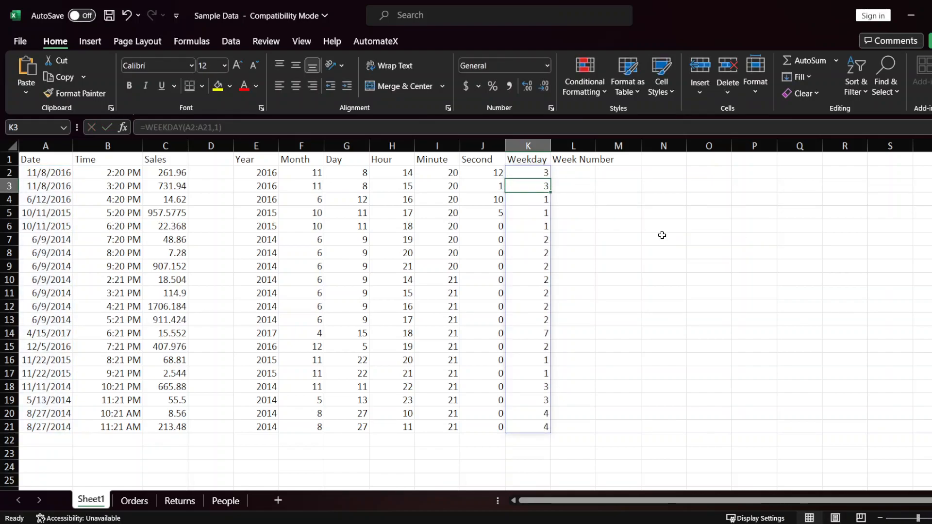
Step: Widen column L to fit its Week Number heading
{"action": "key", "text": "Up"}
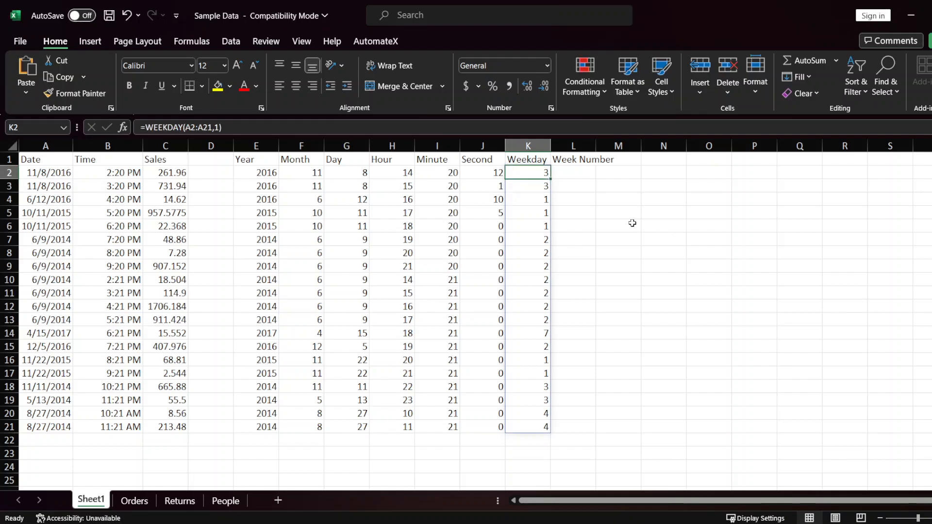
{"action": "key", "text": "Right"}
{"action": "double_click", "coordinate": [596, 141]}
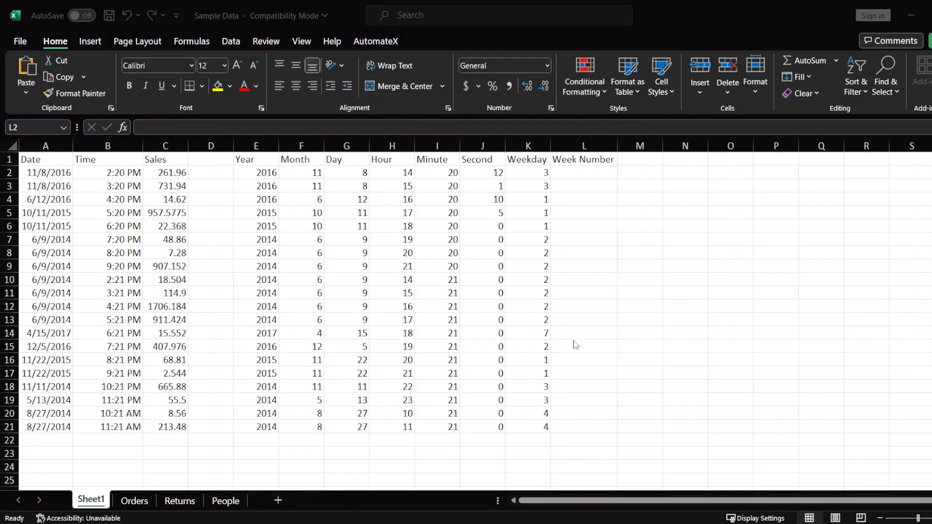
{"action": "left_click", "coordinate": [527, 228]}
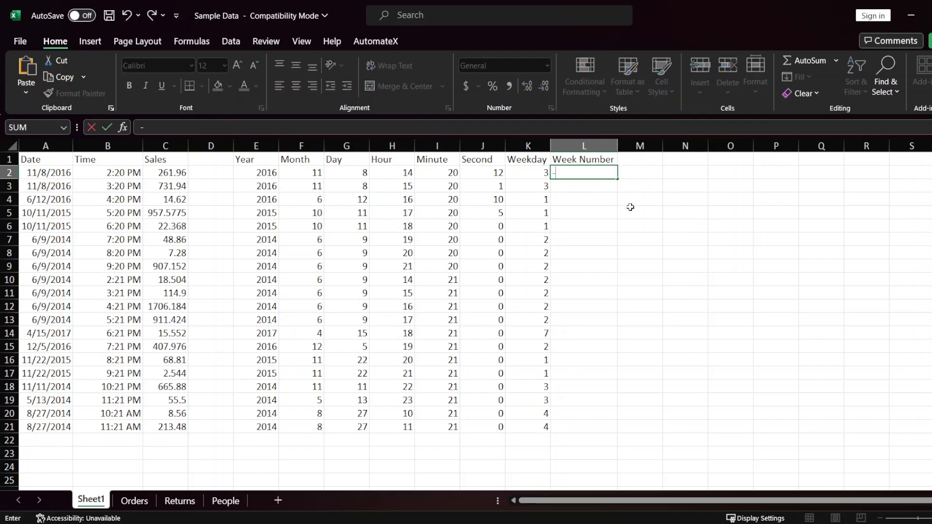
Step: Try to extract the week number of every date by entering =WEEKNUM(A2:A21) in cell L2
{"action": "type", "text": "=WEEK"}
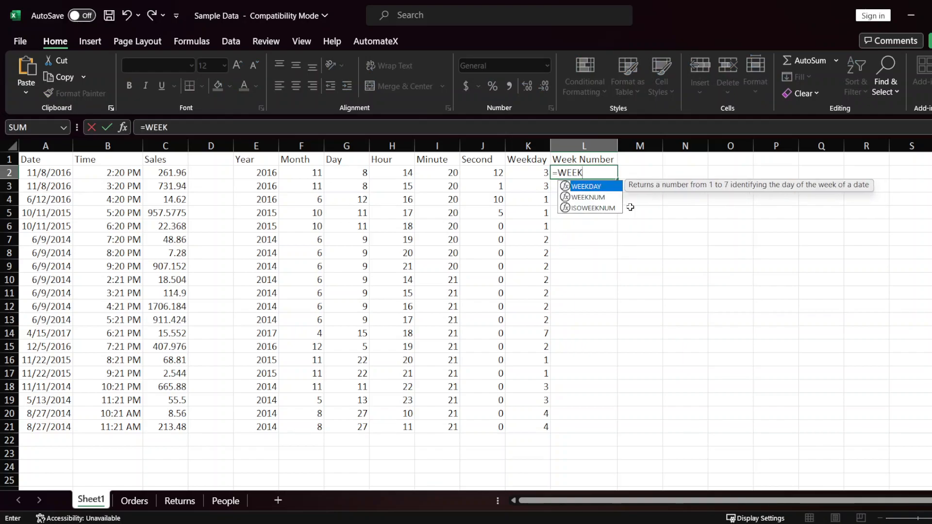
{"action": "key", "text": "Down"}
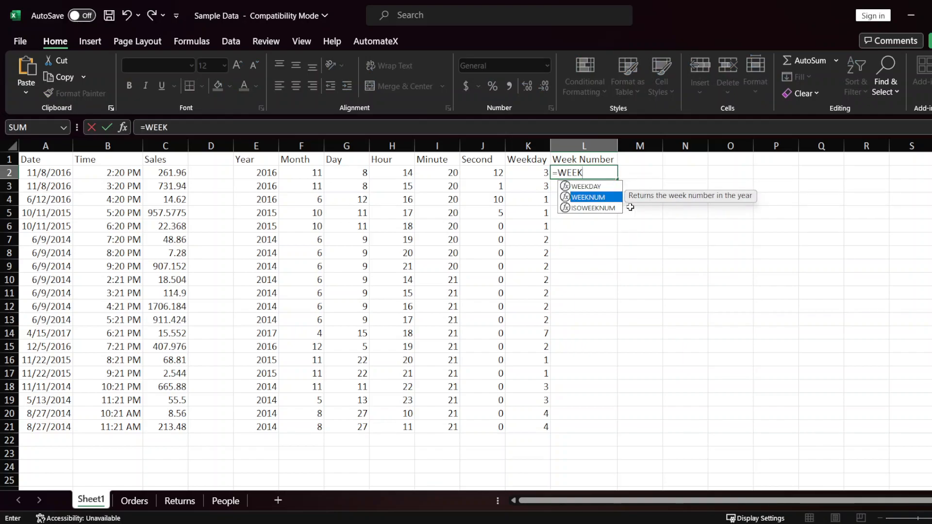
{"action": "key", "text": "Tab"}
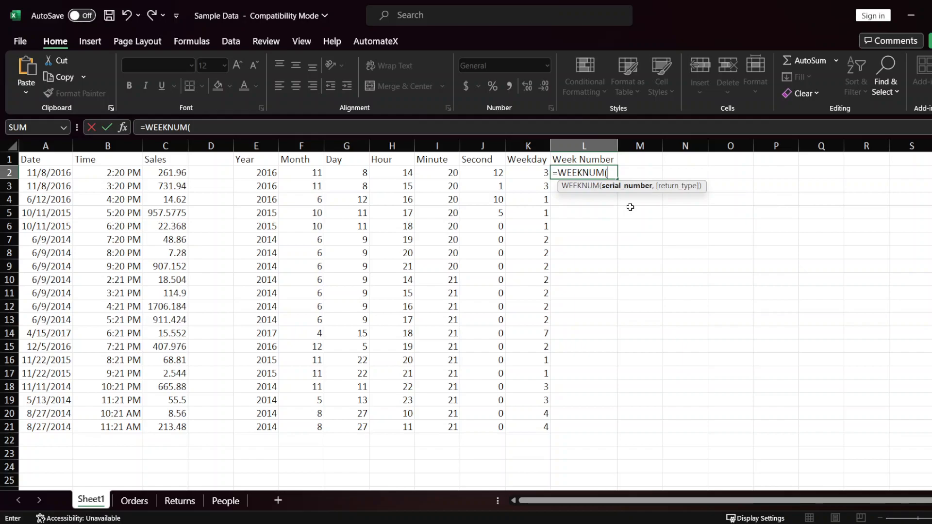
{"action": "key", "text": "Left"}
{"action": "key", "text": "Left"}
{"action": "key", "text": "Left"}
{"action": "key", "text": "Left"}
{"action": "key", "text": "Left"}
{"action": "key", "text": "Left"}
{"action": "key", "text": "Left"}
{"action": "key", "text": "Left"}
{"action": "key", "text": "Left"}
{"action": "key", "text": "Left"}
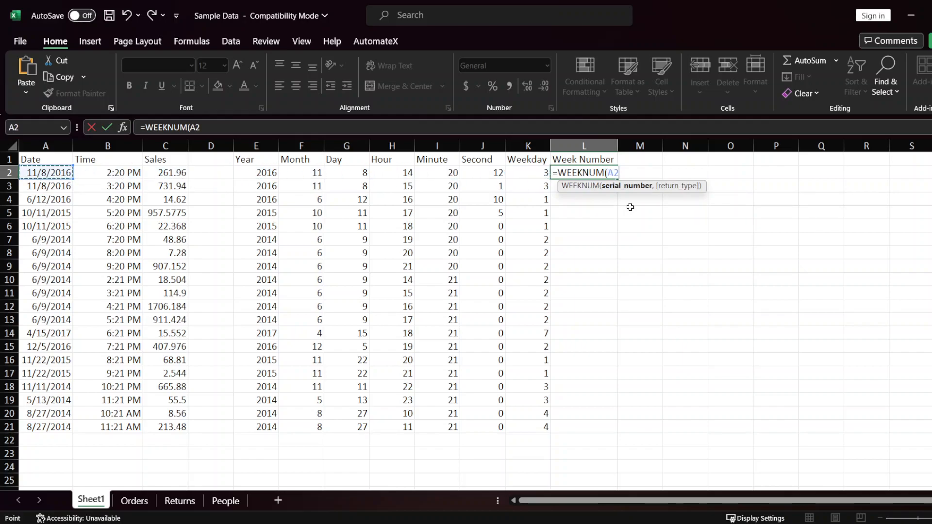
{"action": "key", "text": "ctrl+shift+Down"}
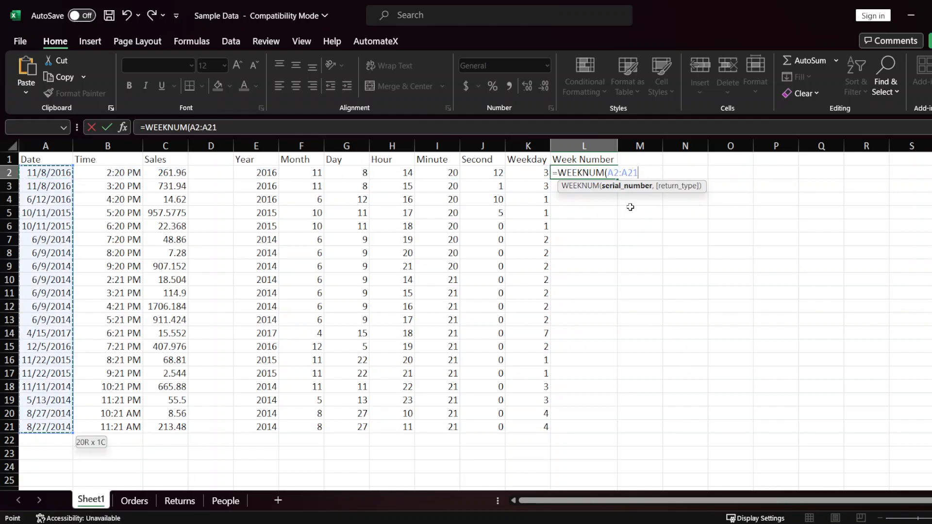
{"action": "type", "text": ")"}
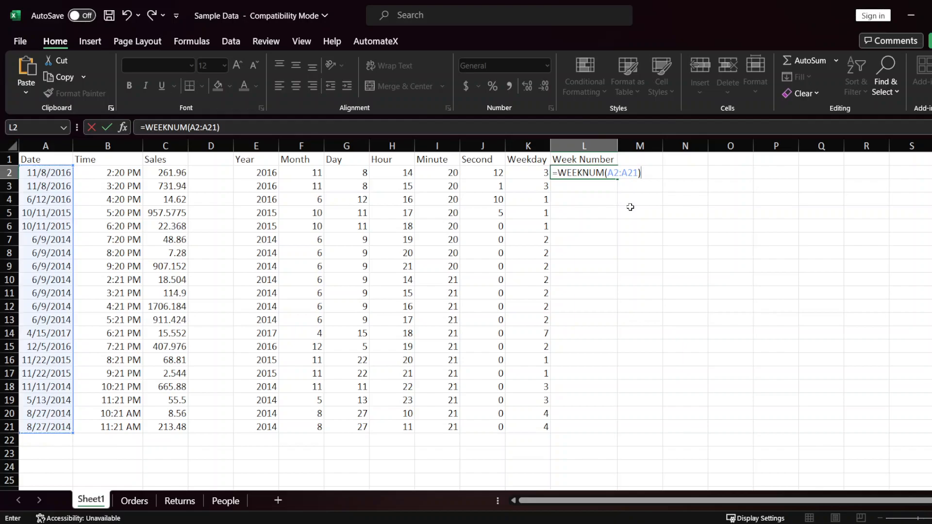
{"action": "key", "text": "shift+Tab"}
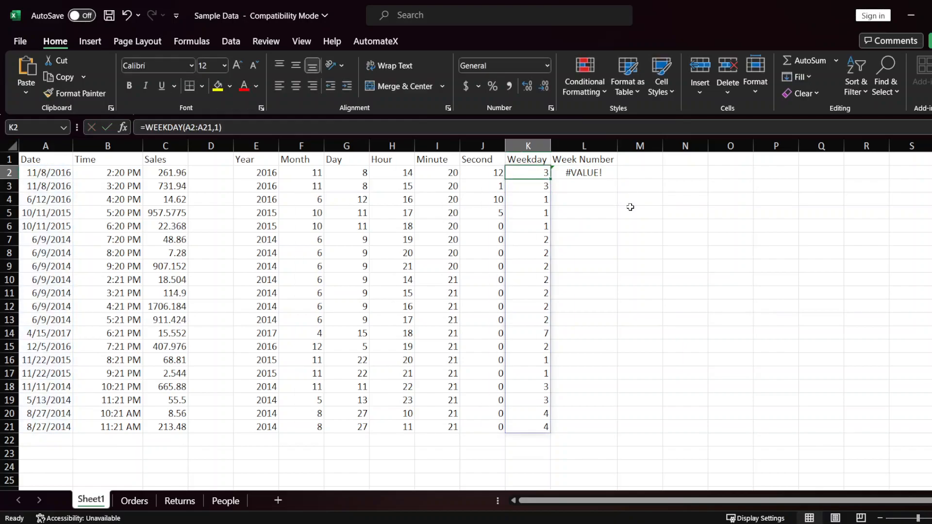
Step: Undo the last formula entry in L2 and start a WEEKNUM formula there with the dates A2:A21 as its serial number argument
{"action": "key", "text": "Tab"}
{"action": "key", "text": "ctrl+z"}
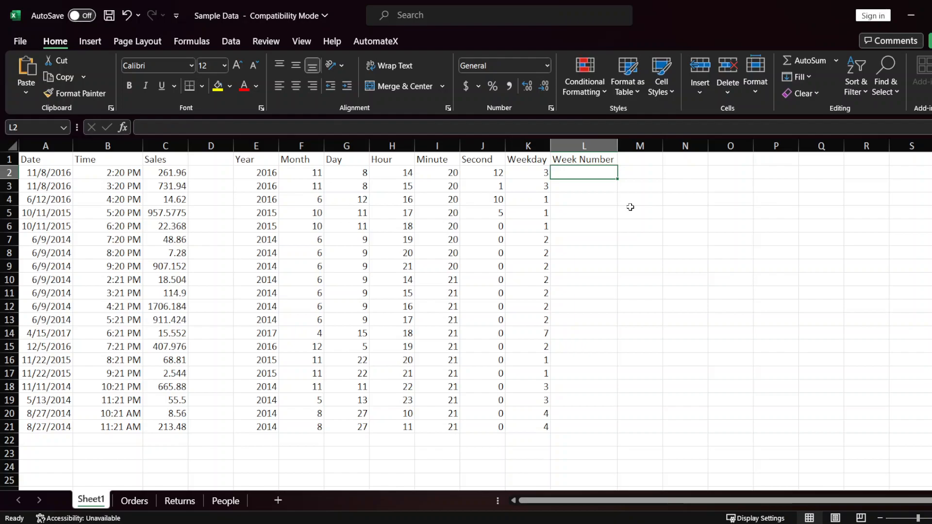
{"action": "type", "text": "=WEEK"}
{"action": "key", "text": "Down"}
{"action": "key", "text": "Tab"}
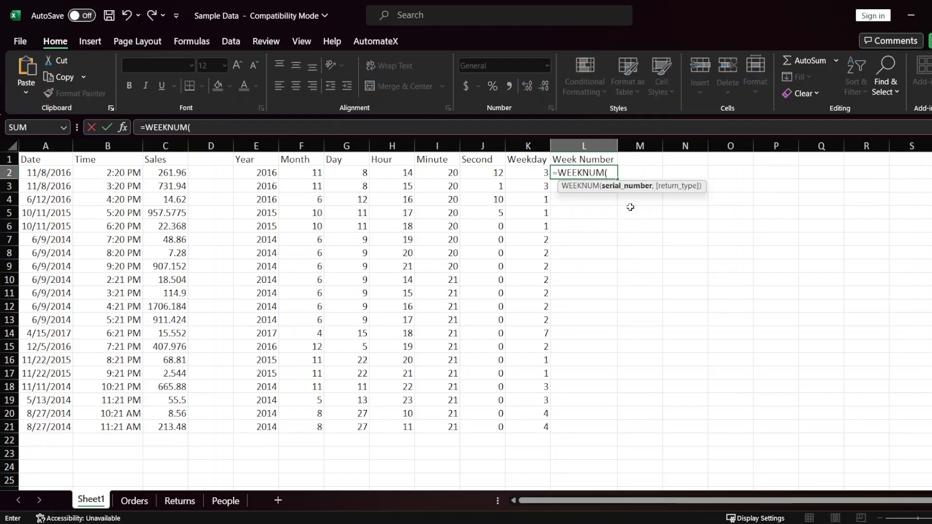
{"action": "key", "text": "Left"}
{"action": "key", "text": "ctrl+Left"}
{"action": "key", "text": "ctrl+Left"}
{"action": "key", "text": "ctrl+Left"}
{"action": "key", "text": "ctrl+shift+Down"}
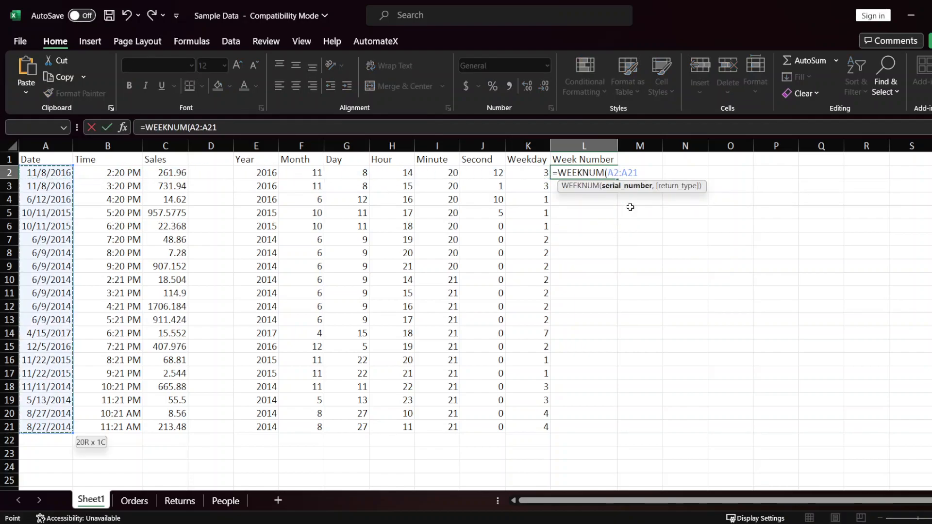
{"action": "type", "text": ","}
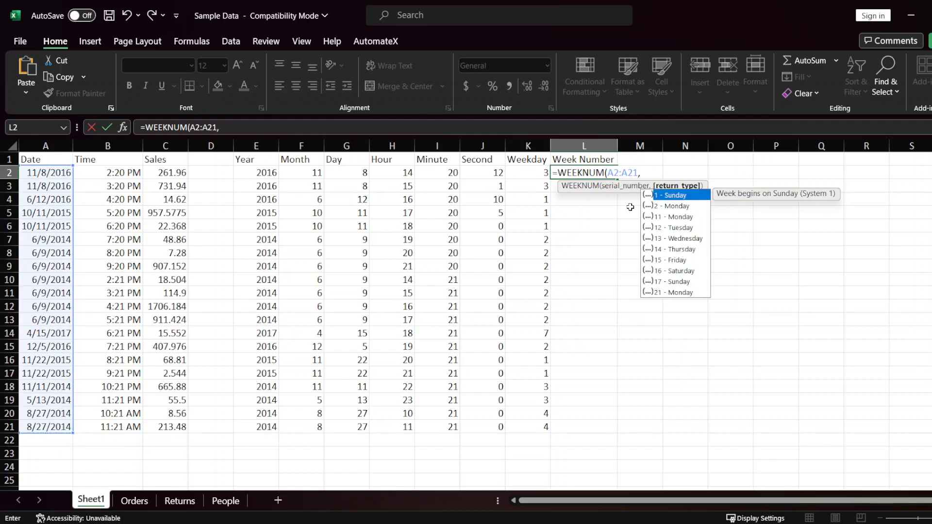
Step: Examine the WEEKNUM return type options and the weekday on which each one begins the week
{"action": "key", "text": "Down"}
{"action": "key", "text": "Down"}
{"action": "key", "text": "Up"}
{"action": "key", "text": "Up"}
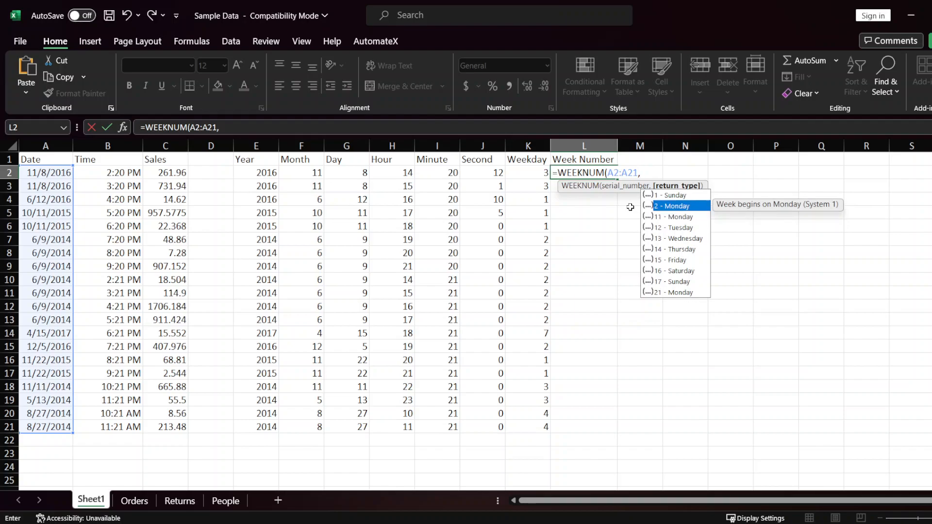
{"action": "key", "text": "Down"}
{"action": "key", "text": "Down"}
{"action": "key", "text": "Down"}
{"action": "key", "text": "Down"}
{"action": "key", "text": "Down"}
{"action": "key", "text": "Down"}
{"action": "key", "text": "Down"}
{"action": "key", "text": "Down"}
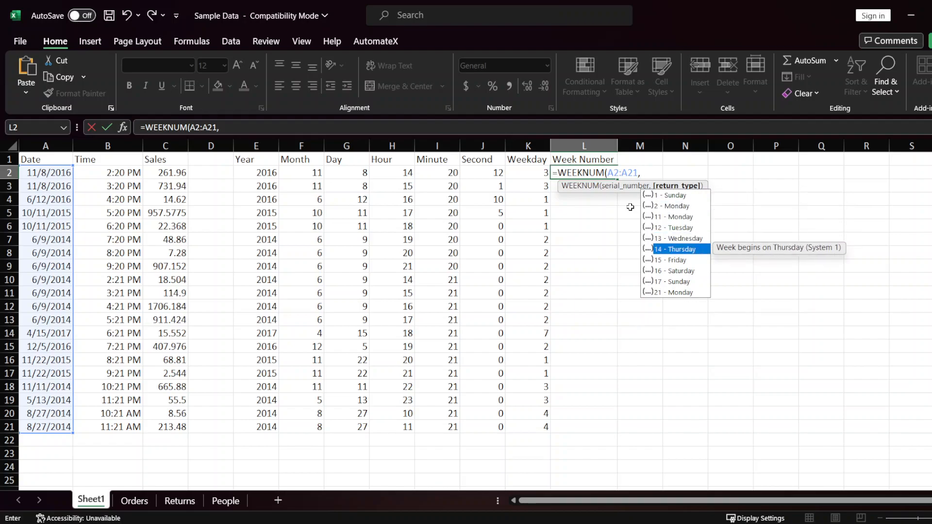
{"action": "key", "text": "Up"}
{"action": "key", "text": "Up"}
{"action": "key", "text": "Up"}
{"action": "key", "text": "Up"}
{"action": "key", "text": "Up"}
{"action": "key", "text": "Up"}
{"action": "key", "text": "Up"}
{"action": "key", "text": "Up"}
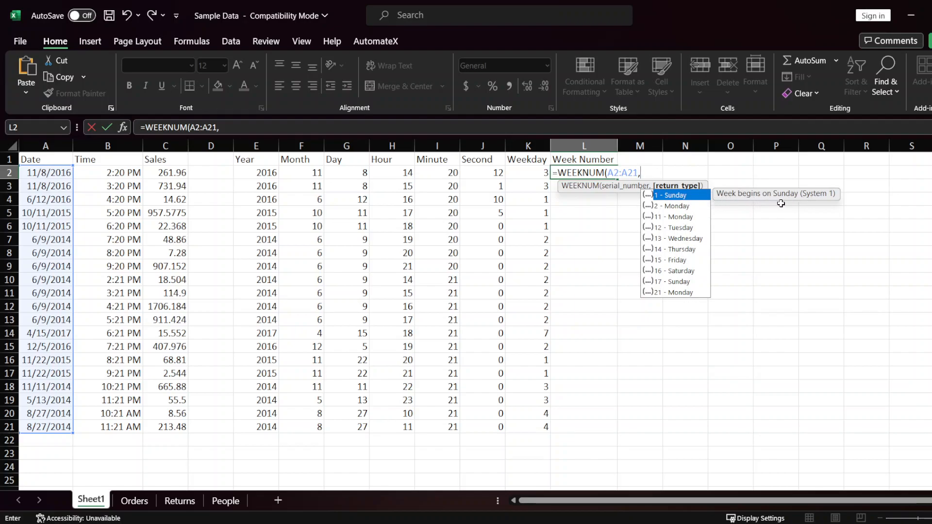
{"action": "key", "text": "Down"}
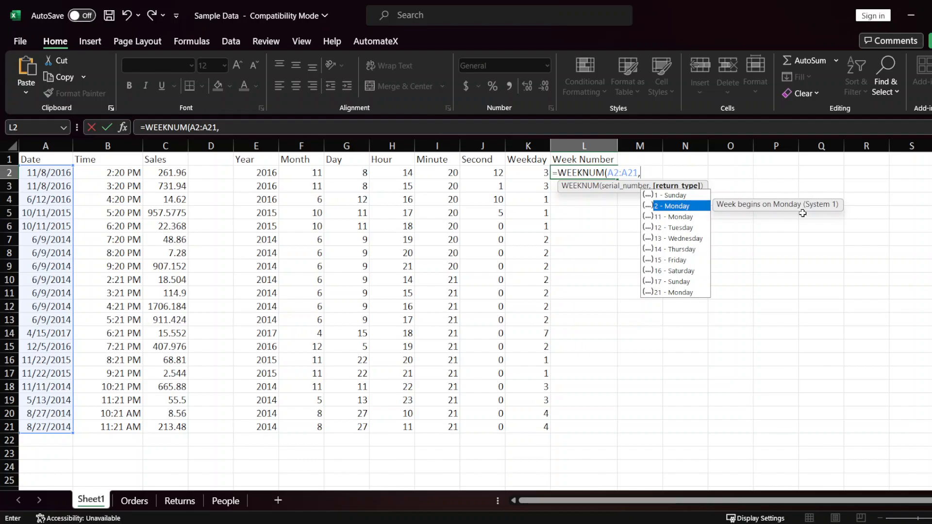
{"action": "key", "text": "Down"}
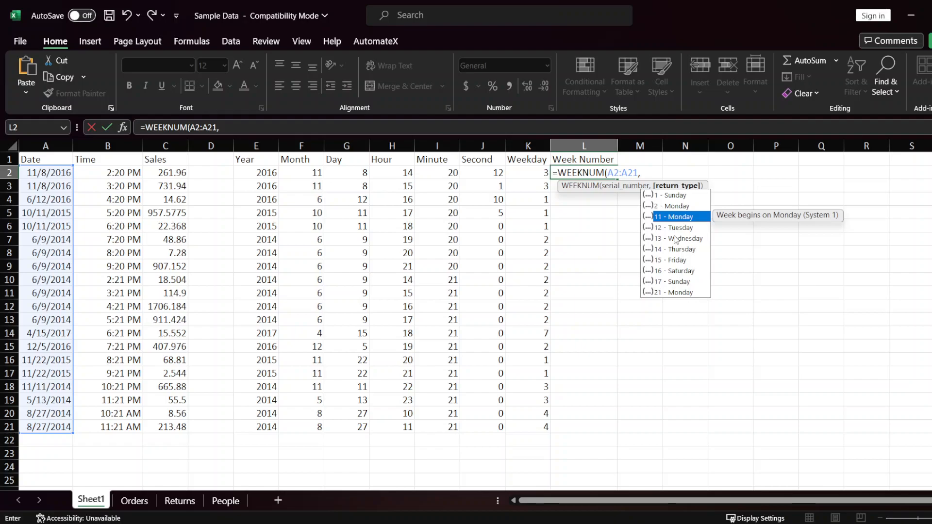
Step: Try to complete the formula in L2 as =WEEKNUM(A2:A21,1), and clear the cell
{"action": "type", "text": "1"}
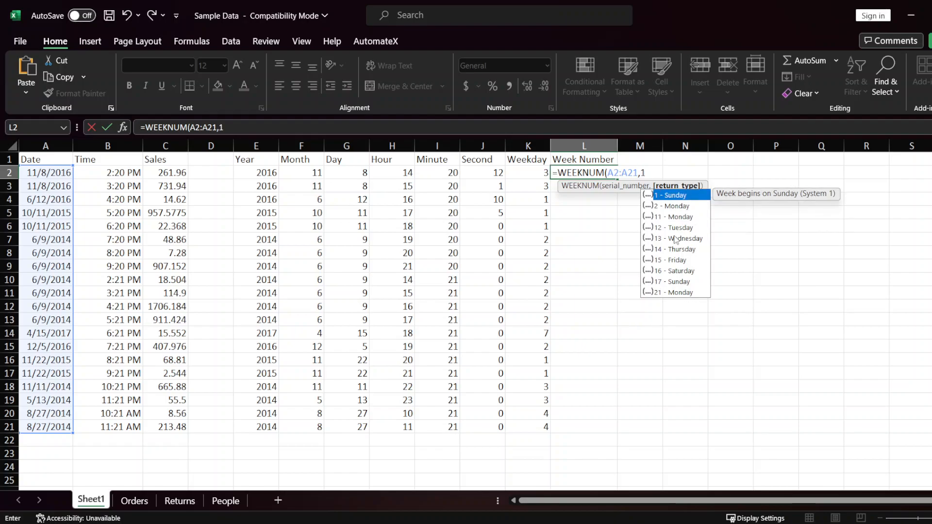
{"action": "type", "text": ")"}
{"action": "key", "text": "ctrl+Return"}
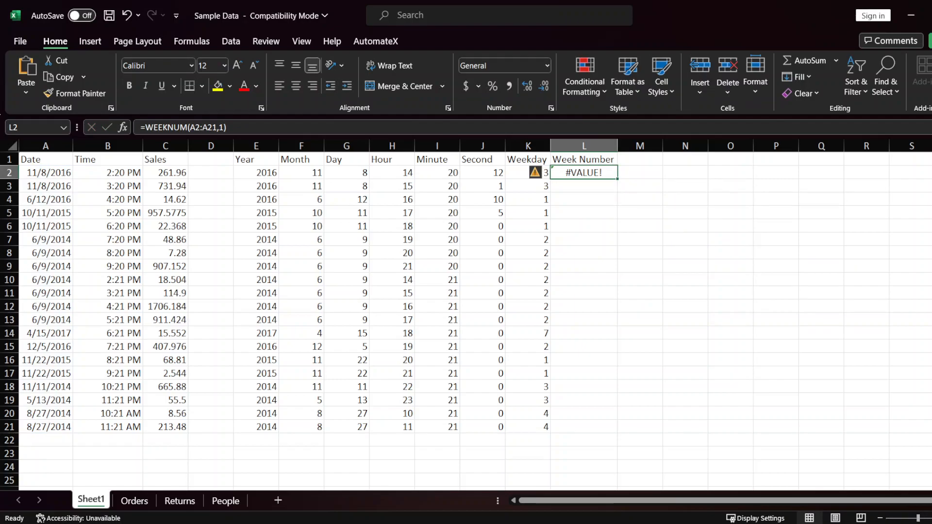
{"action": "key", "text": "Delete"}
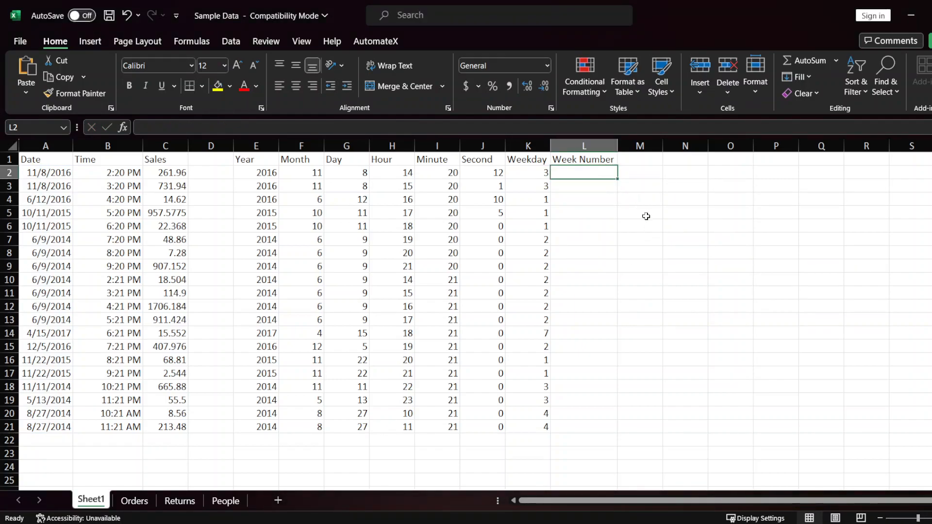
Step: Enter =WEEKNUM(A2) in cell L2 and fill the formula down the Week Number column through L21
{"action": "type", "text": "=WEE"}
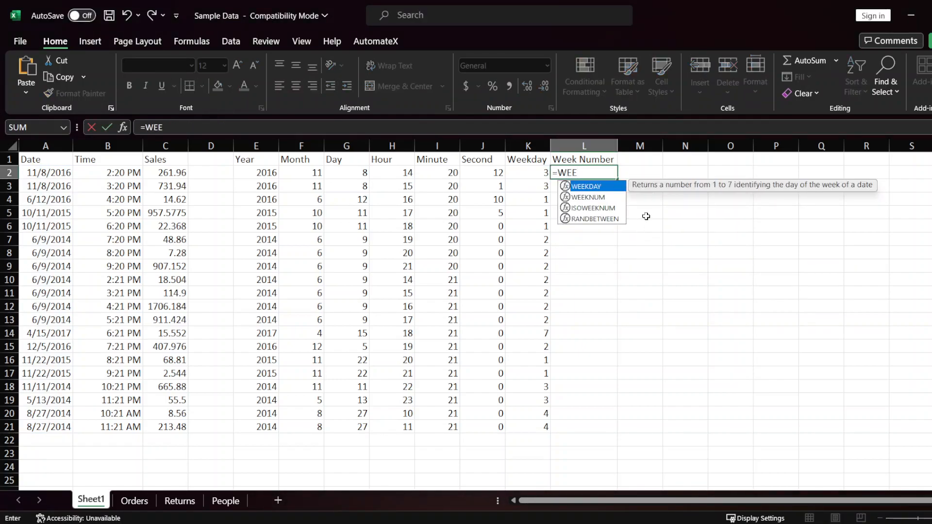
{"action": "type", "text": "K"}
{"action": "key", "text": "Down"}
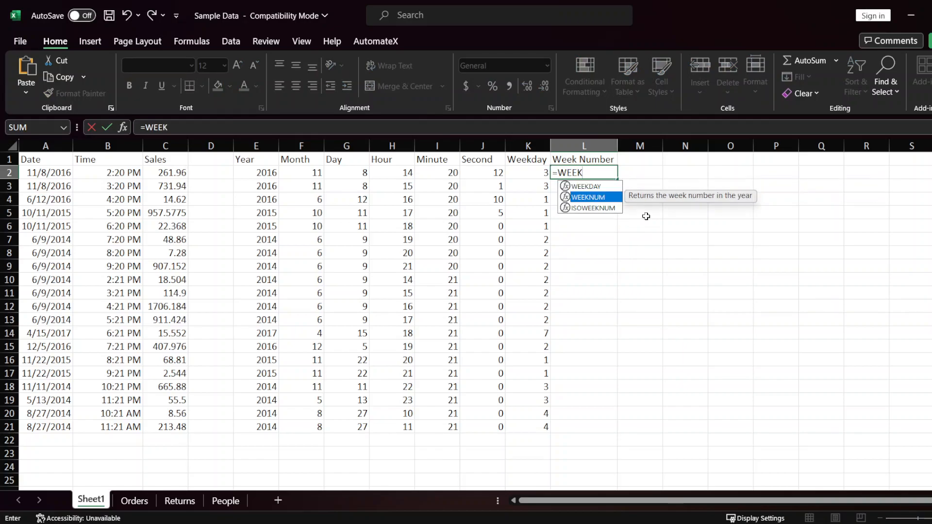
{"action": "key", "text": "Tab"}
{"action": "key", "text": "Left"}
{"action": "key", "text": "Left"}
{"action": "key", "text": "Left"}
{"action": "key", "text": "Left"}
{"action": "key", "text": "Left"}
{"action": "key", "text": "Left"}
{"action": "key", "text": "Left"}
{"action": "key", "text": "Left"}
{"action": "key", "text": "Left"}
{"action": "key", "text": "Left"}
{"action": "key", "text": "Left"}
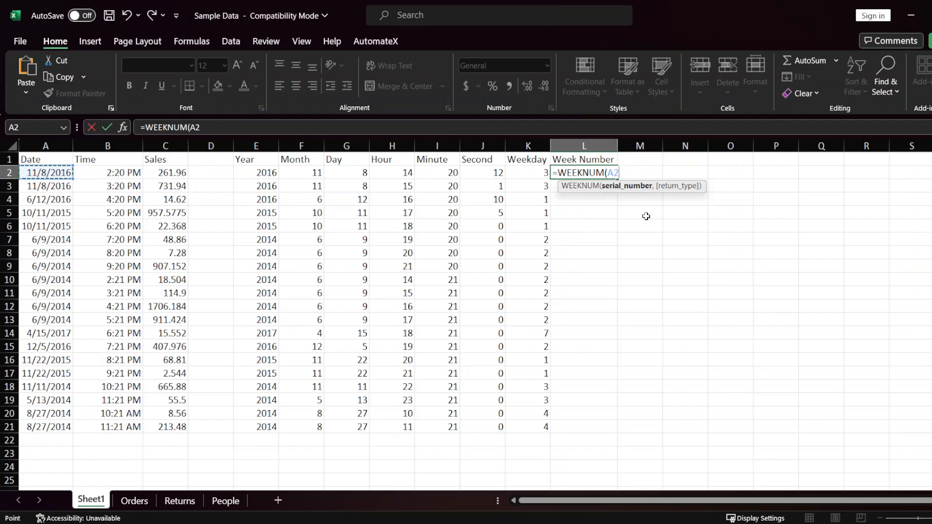
{"action": "type", "text": ")"}
{"action": "key", "text": "Return"}
{"action": "key", "text": "Up"}
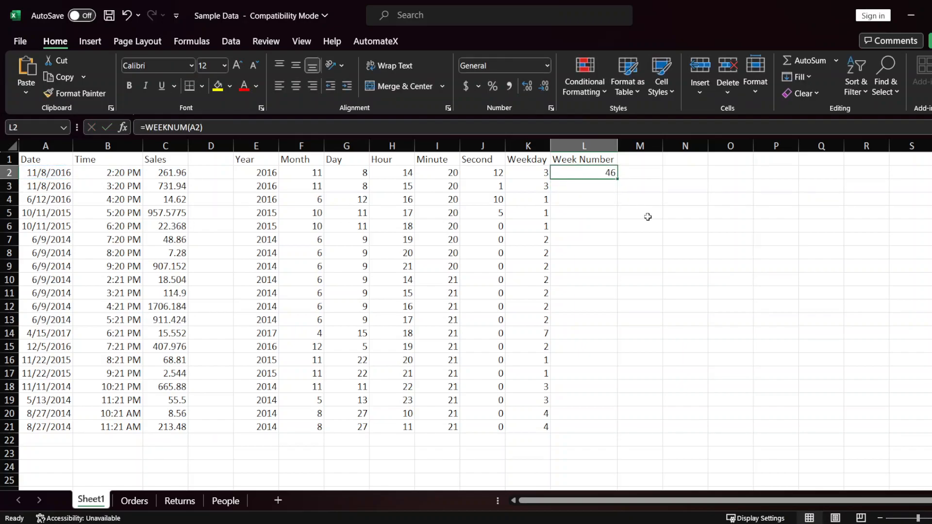
{"action": "double_click", "coordinate": [618, 179]}
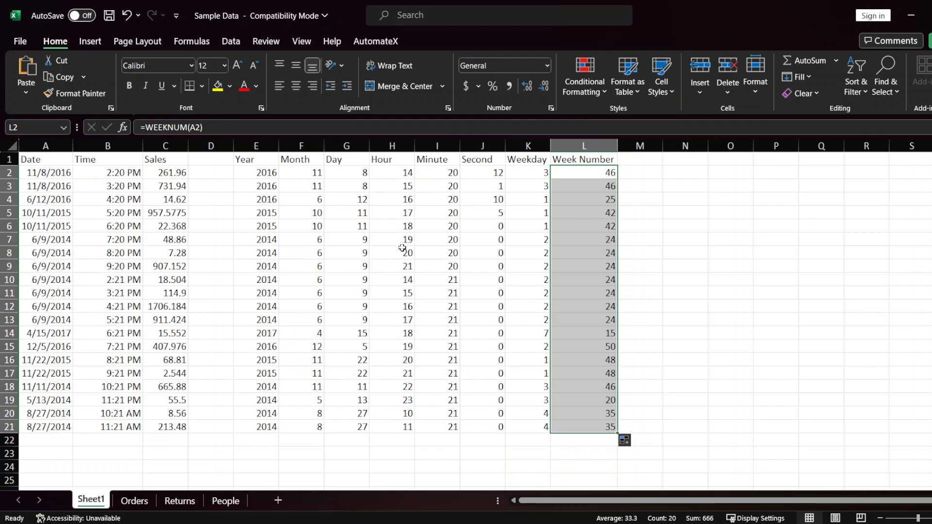
{"action": "left_click", "coordinate": [405, 229]}
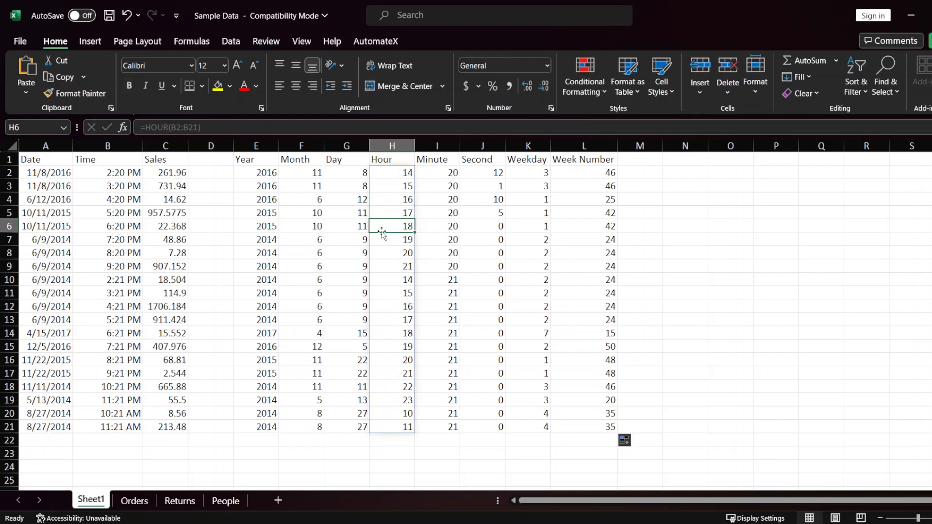
{"action": "left_click", "coordinate": [45, 162]}
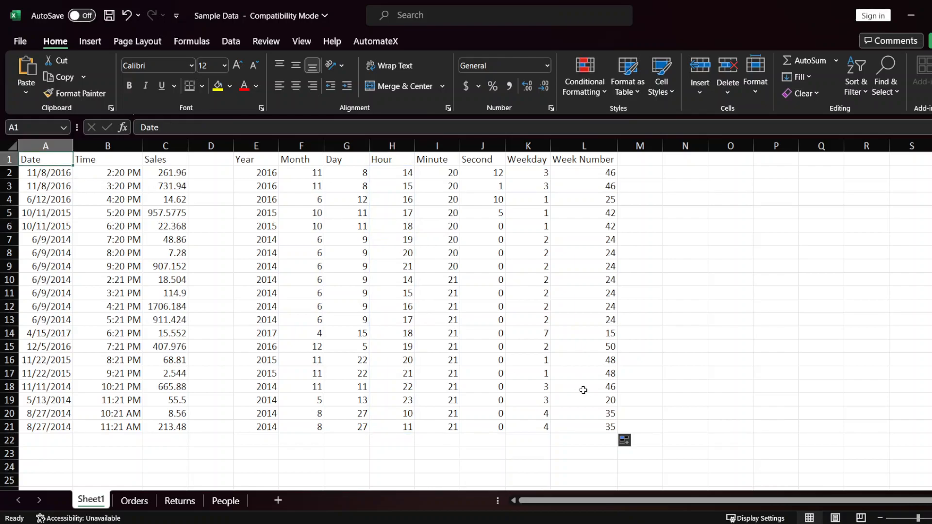
{"action": "key", "text": "ctrl+a"}
{"action": "key", "text": "ctrl+Home"}
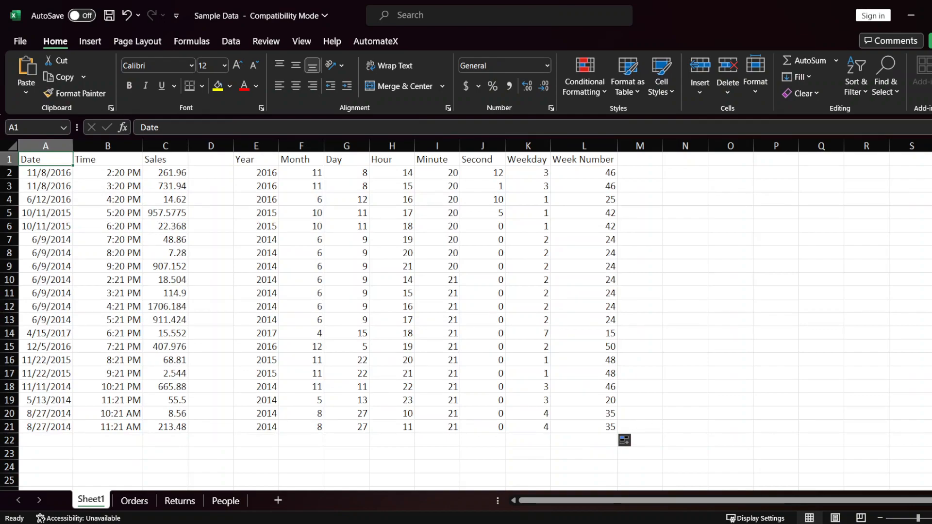